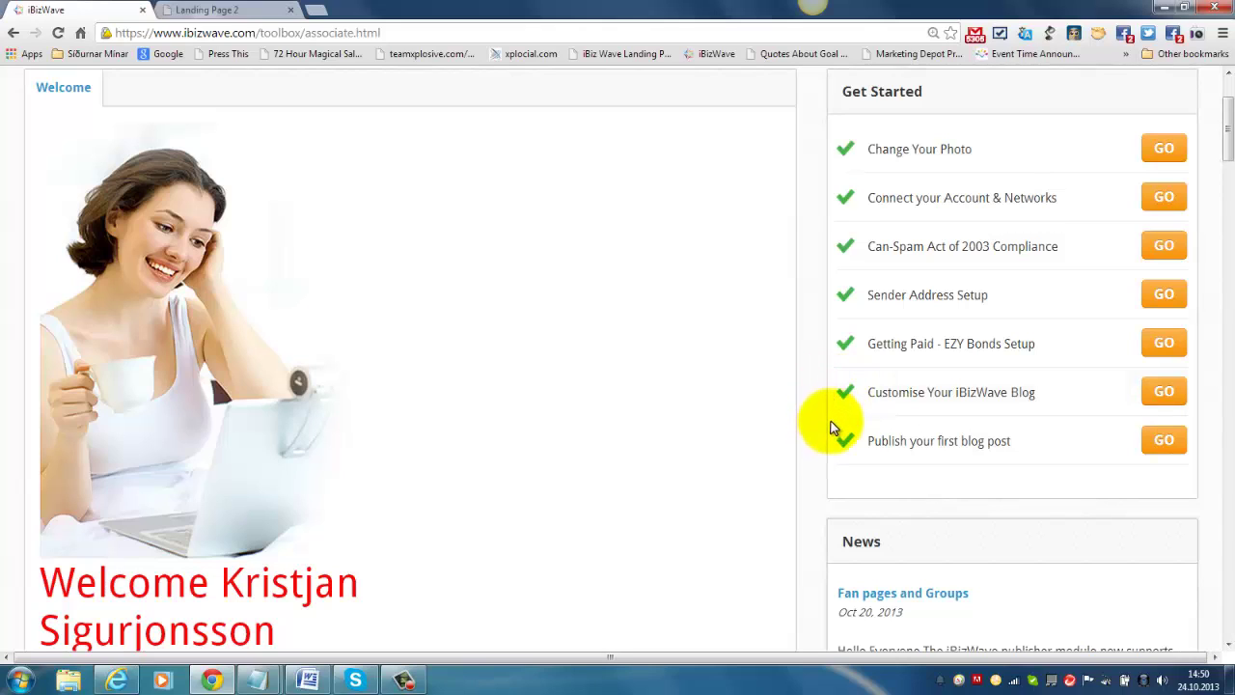
Open the blog control page from the welcome section of the iBizWave back office.
click(825, 446)
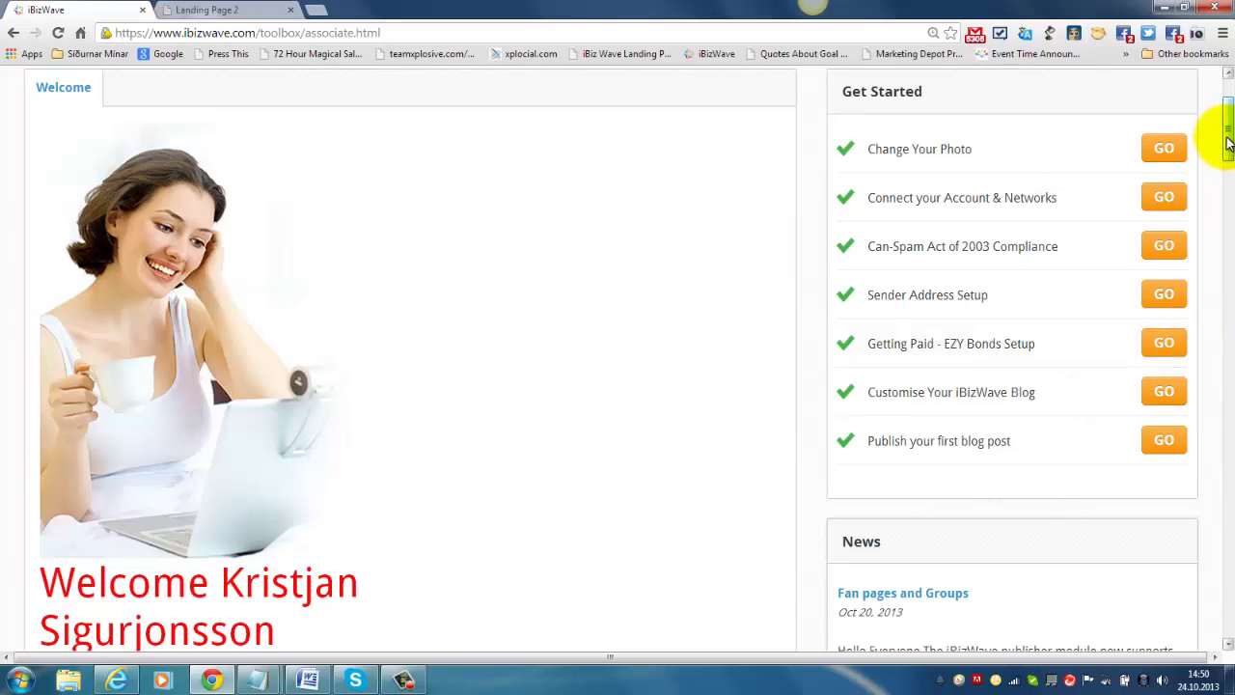
drag(1227, 147, 1228, 198)
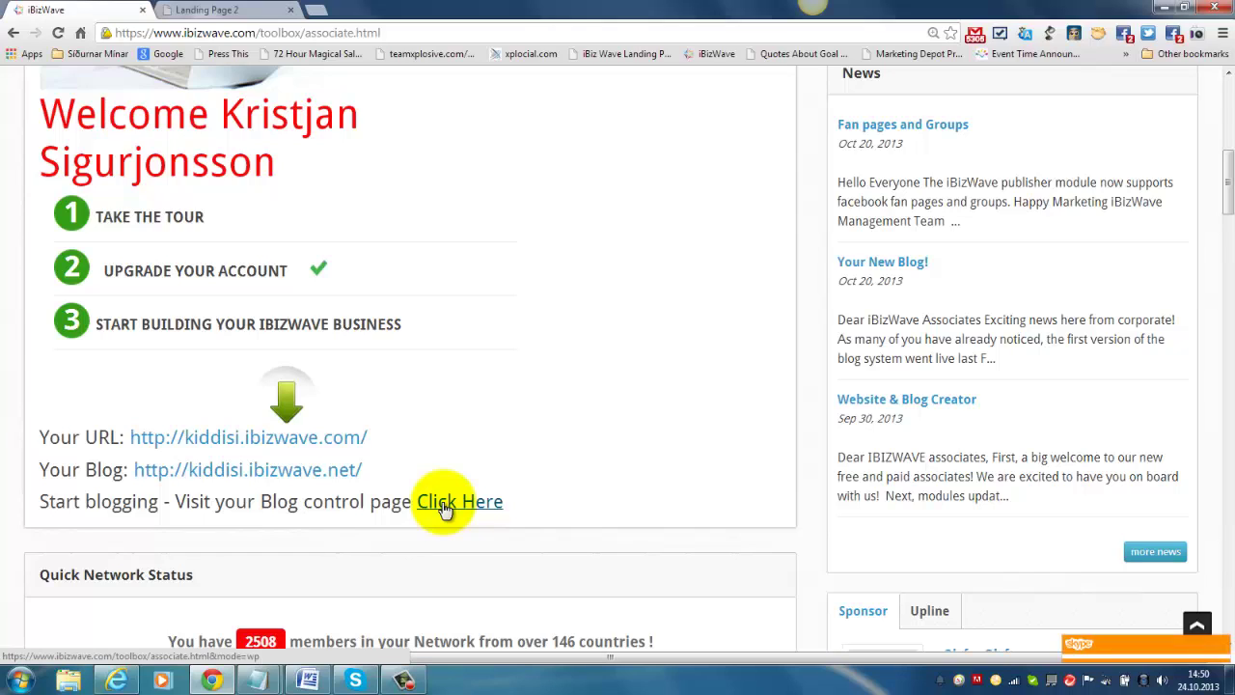
click(445, 506)
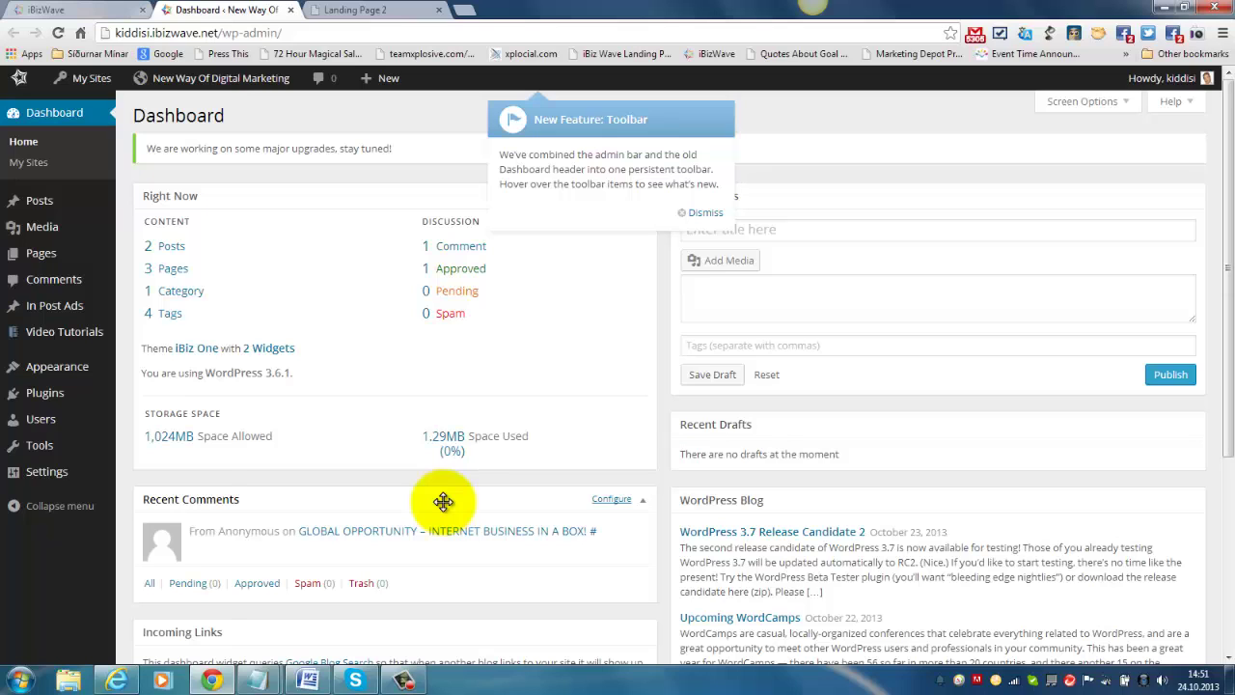
Open the blog's Your Info page and review the full name, username, personal description and avatar entries.
mouse_move(50, 371)
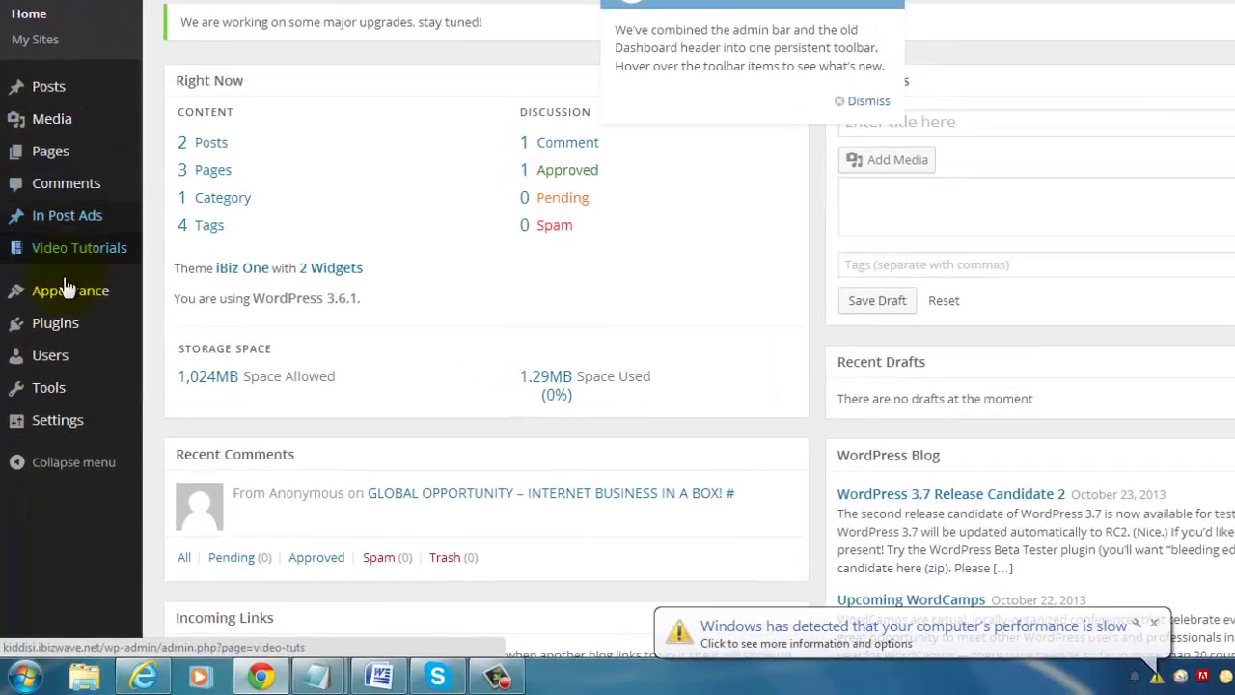
mouse_move(55, 371)
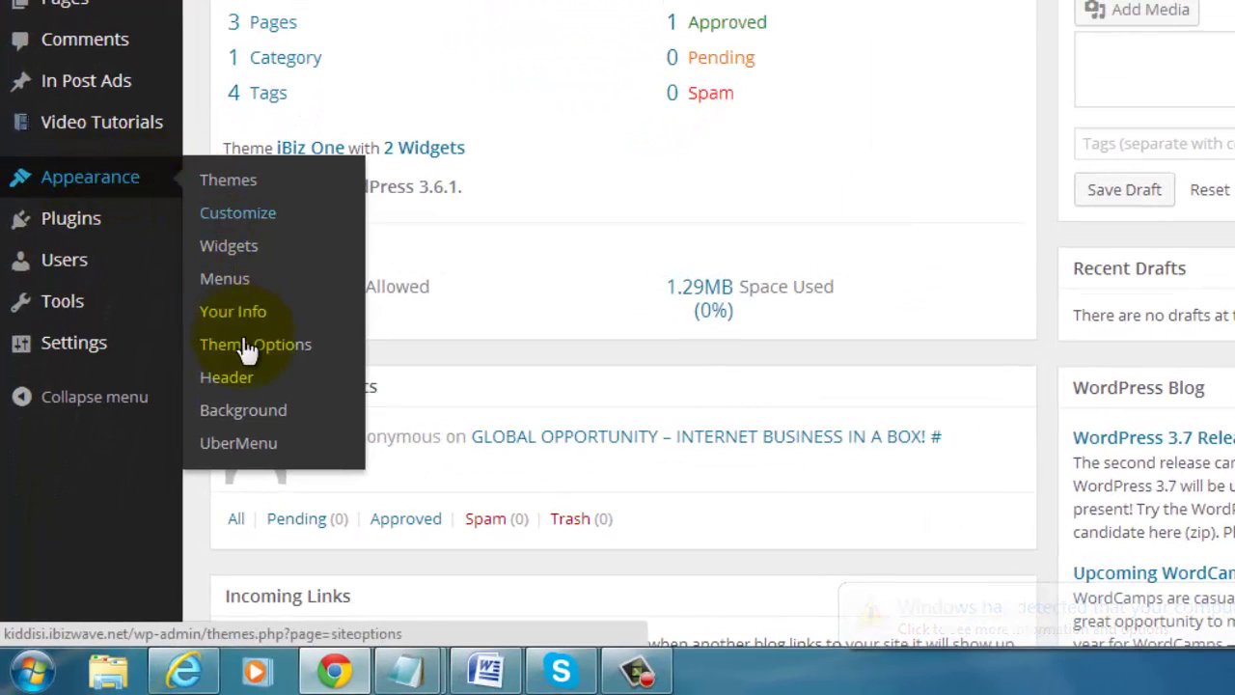
click(232, 312)
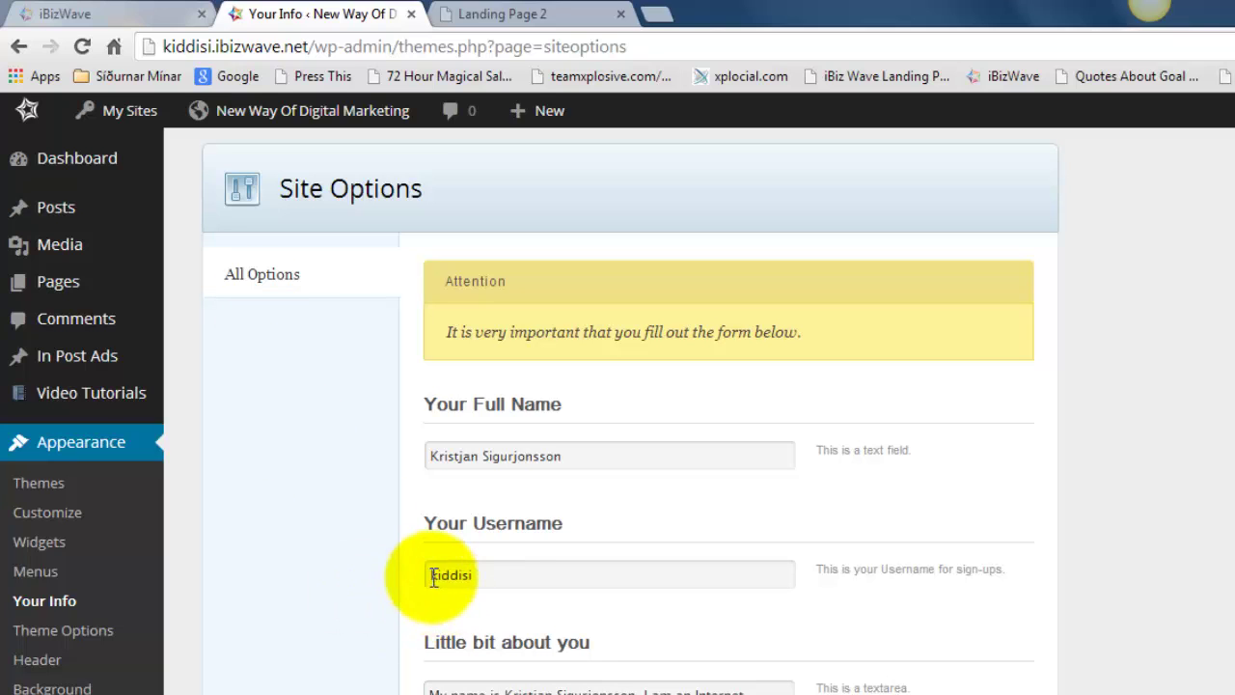
scroll(309, 649, down, 2)
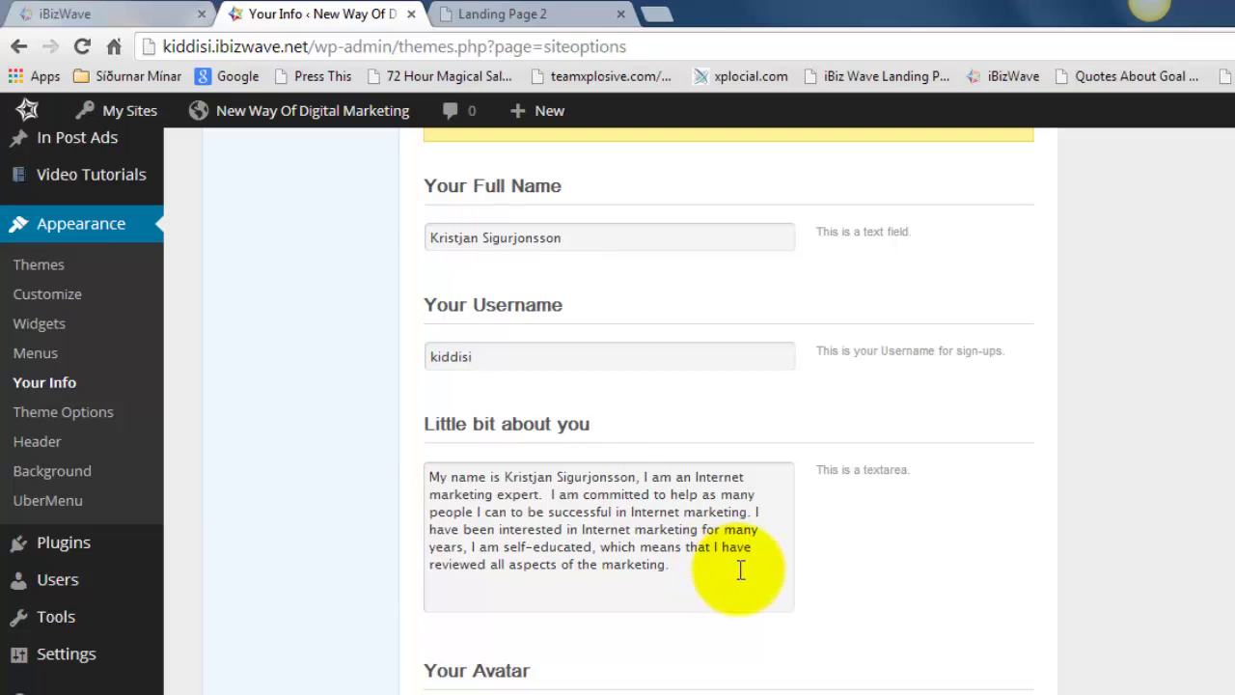
scroll(319, 516, down, 2)
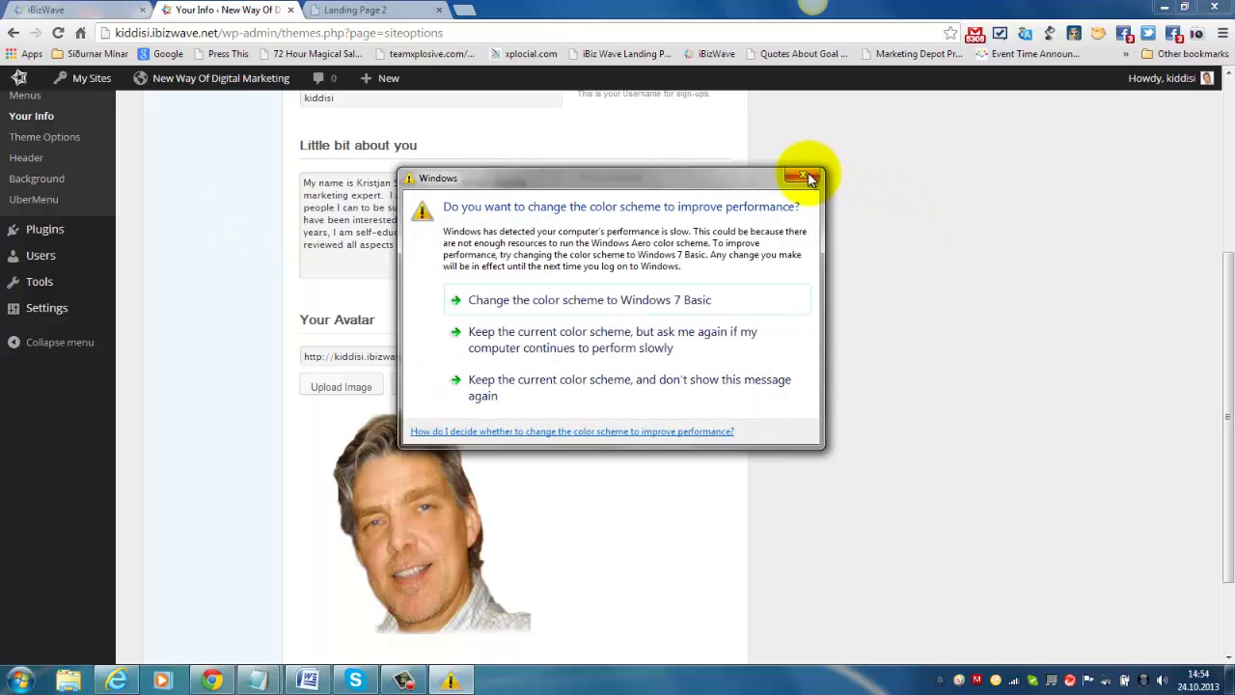
click(806, 176)
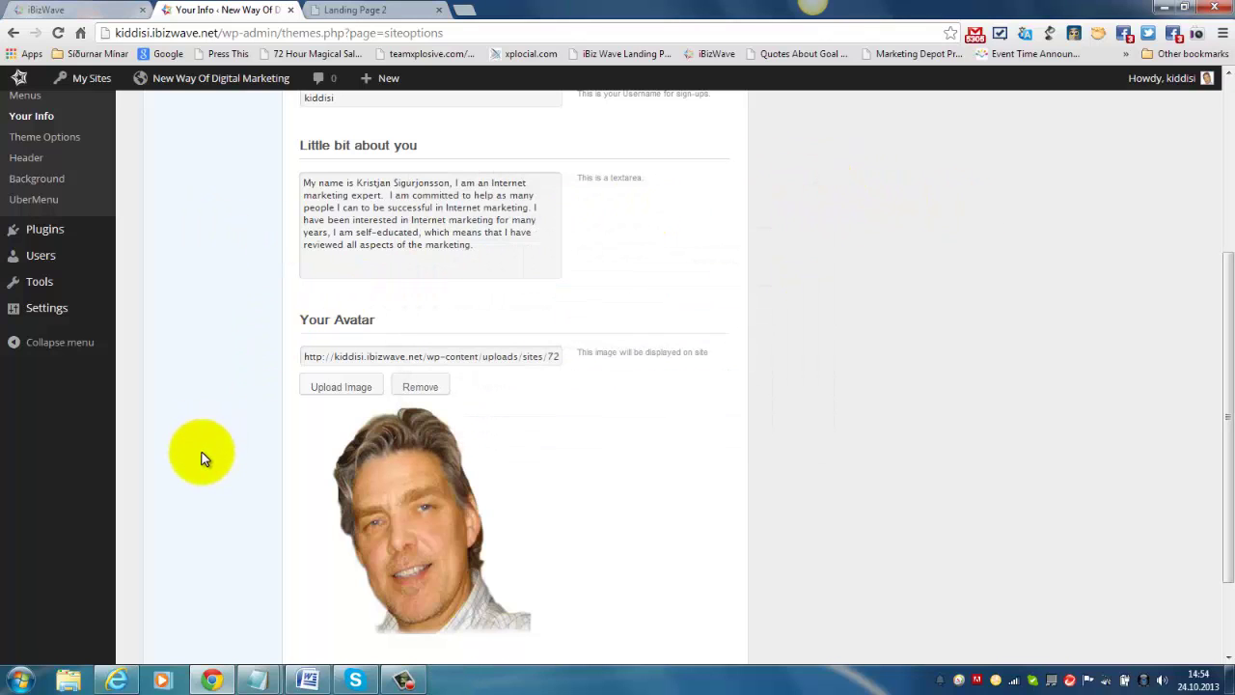
scroll(201, 451, up, 4)
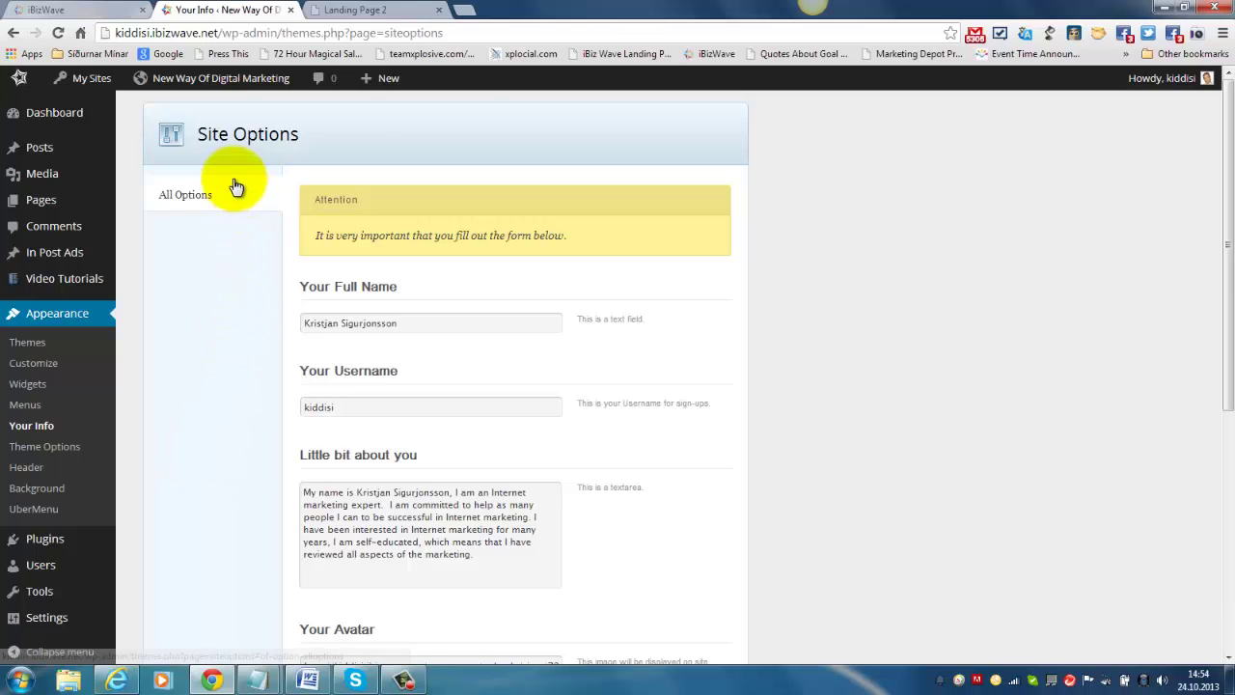
Visit the New Way Of Digital Marketing site's front page and dismiss the Windows performance notification.
mouse_move(77, 85)
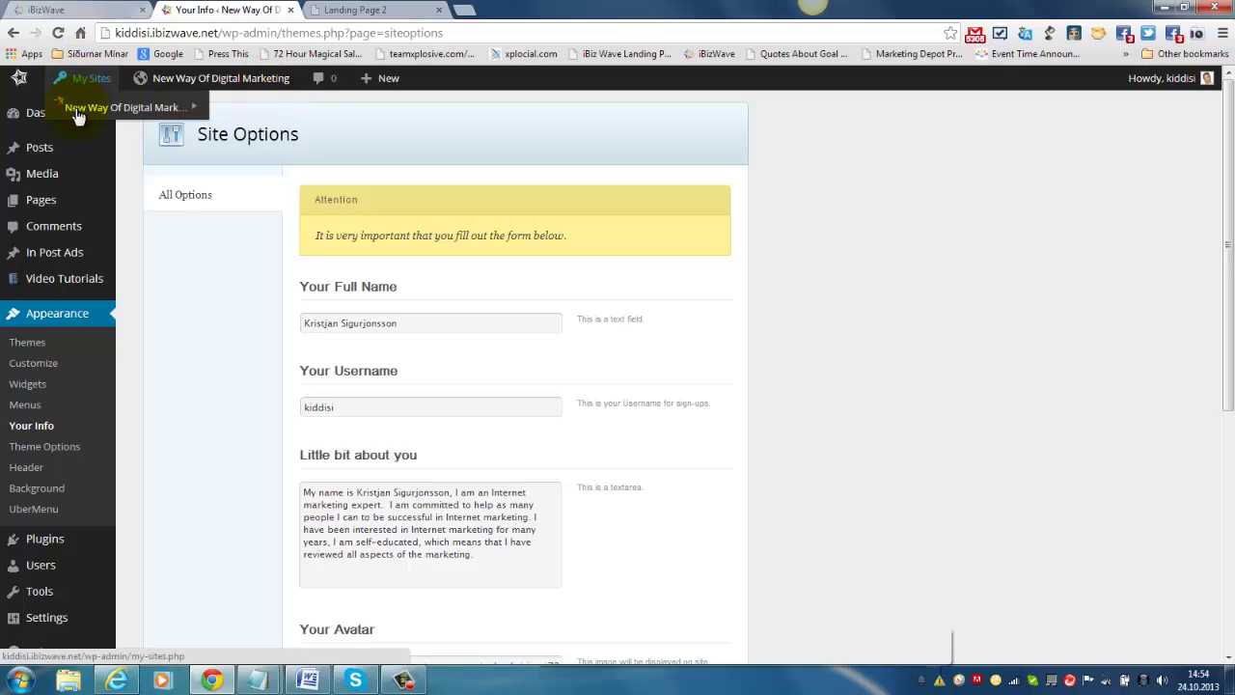
mouse_move(106, 109)
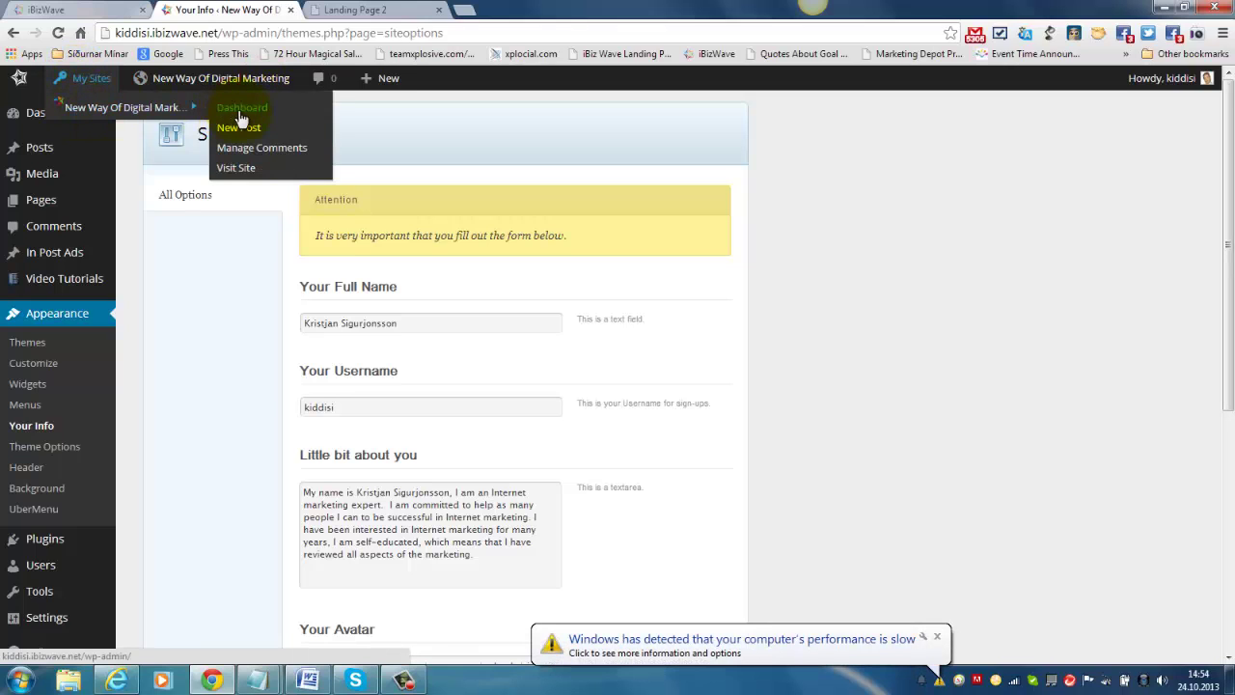
click(233, 170)
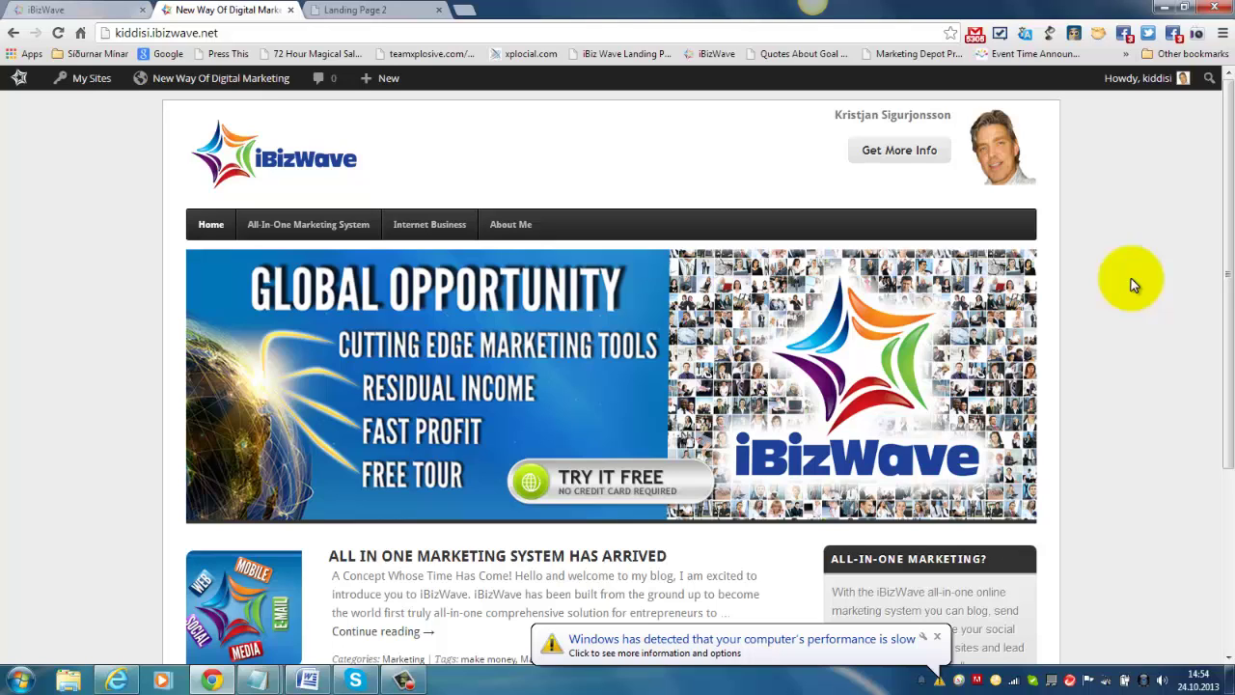
click(938, 639)
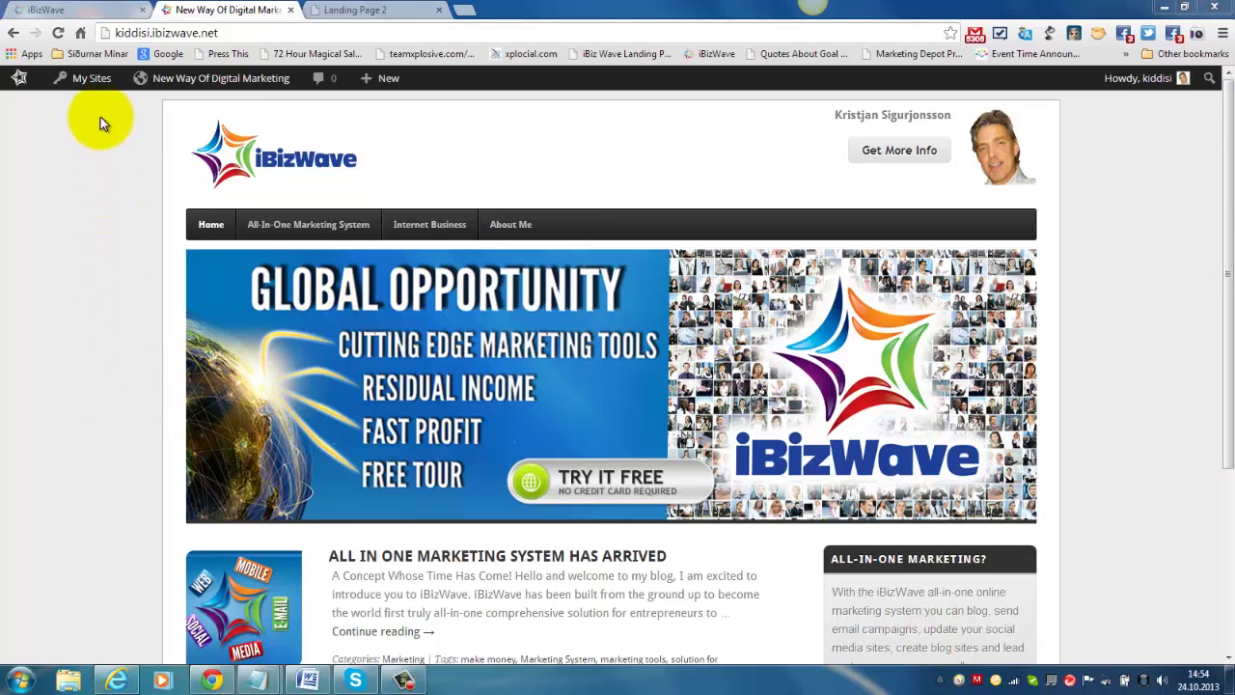
Return to the blog's dashboard and open the list of all posts.
mouse_move(87, 92)
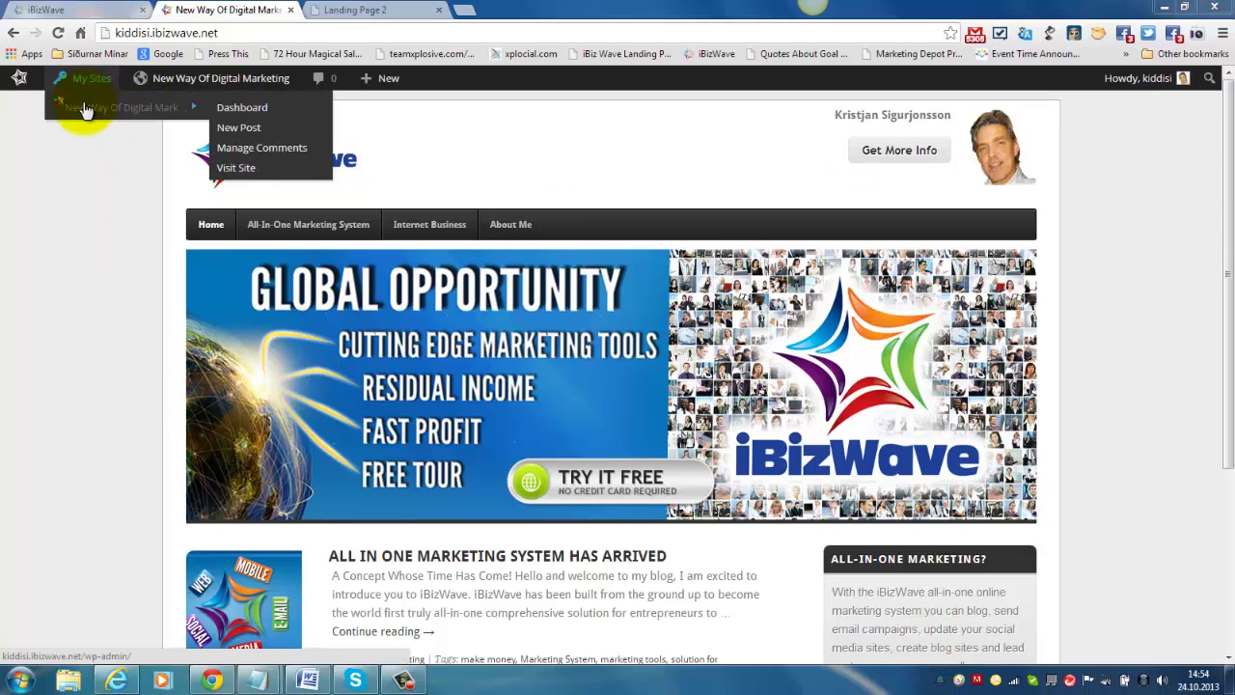
click(236, 111)
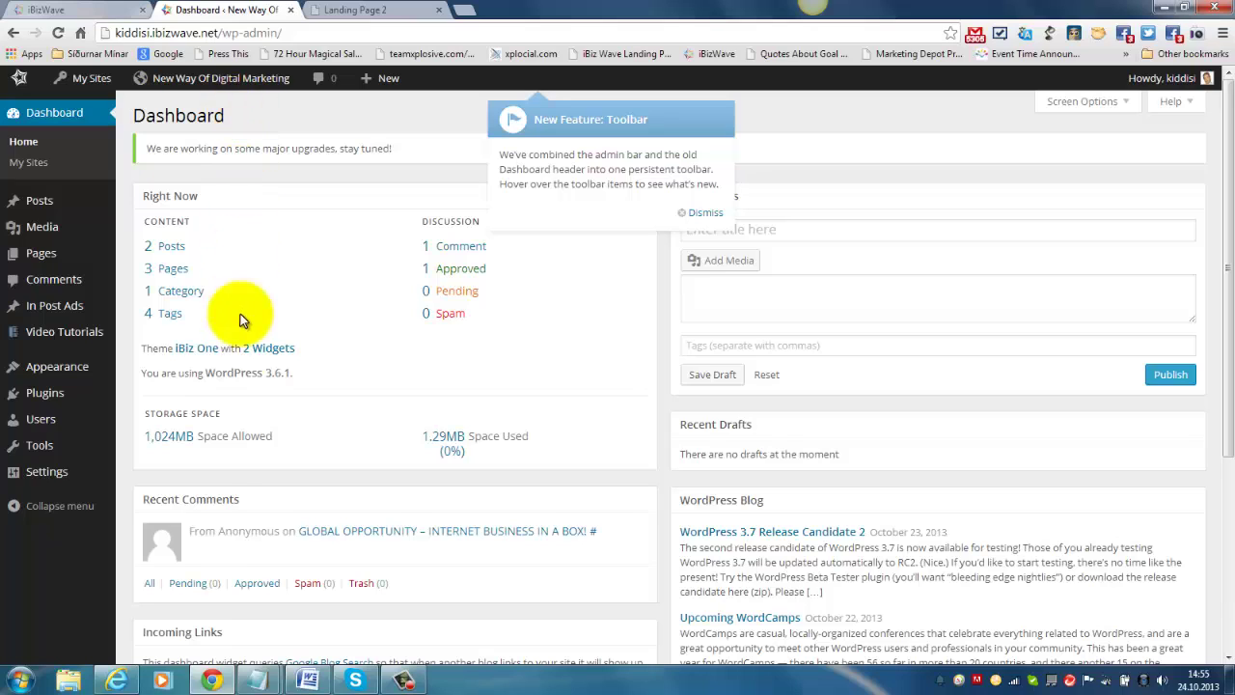
mouse_move(53, 205)
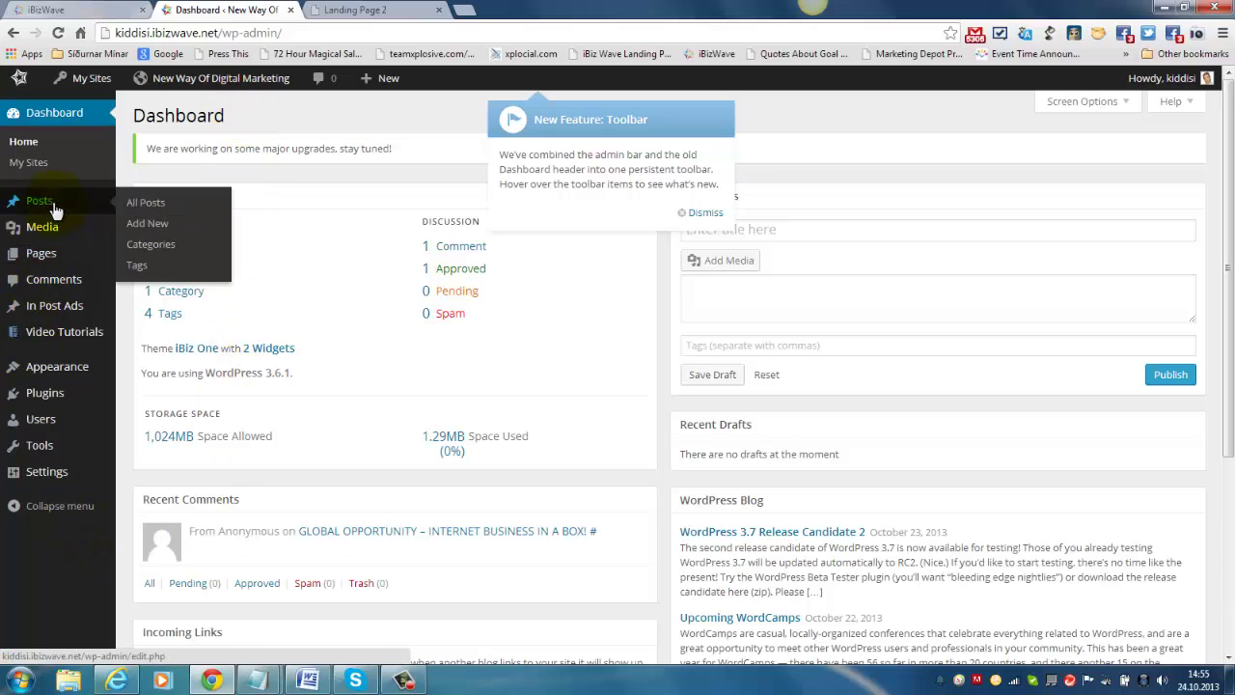
click(150, 205)
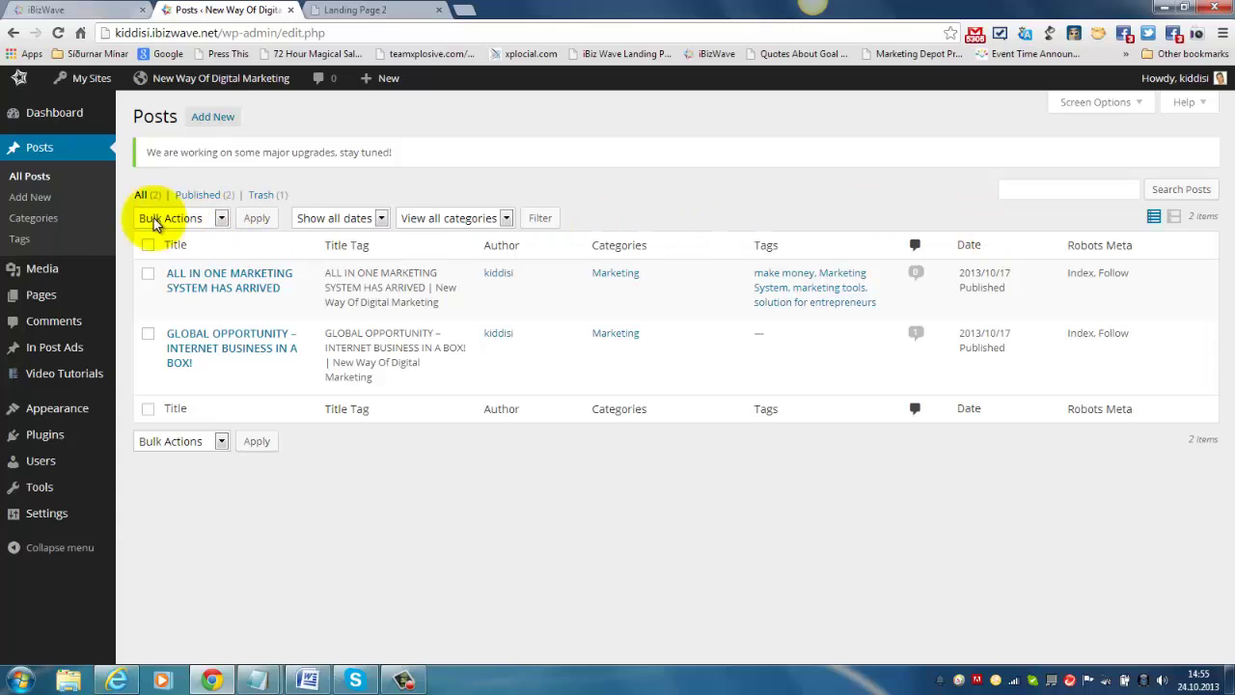
click(148, 275)
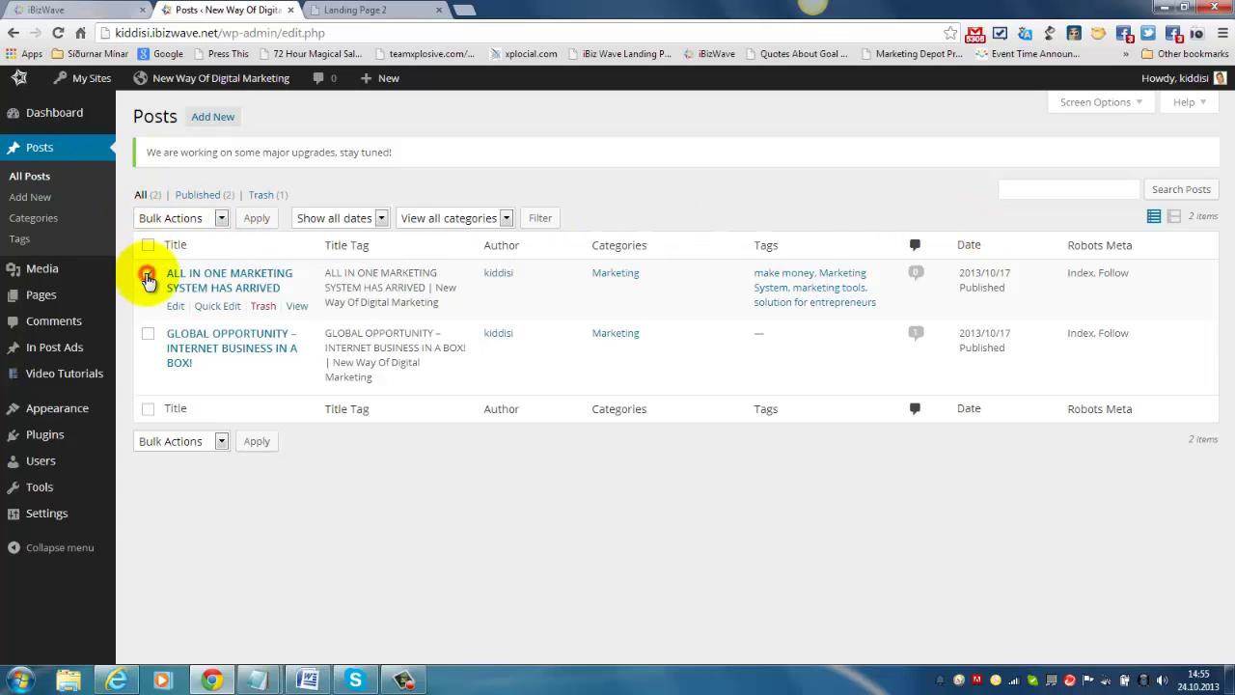
click(148, 337)
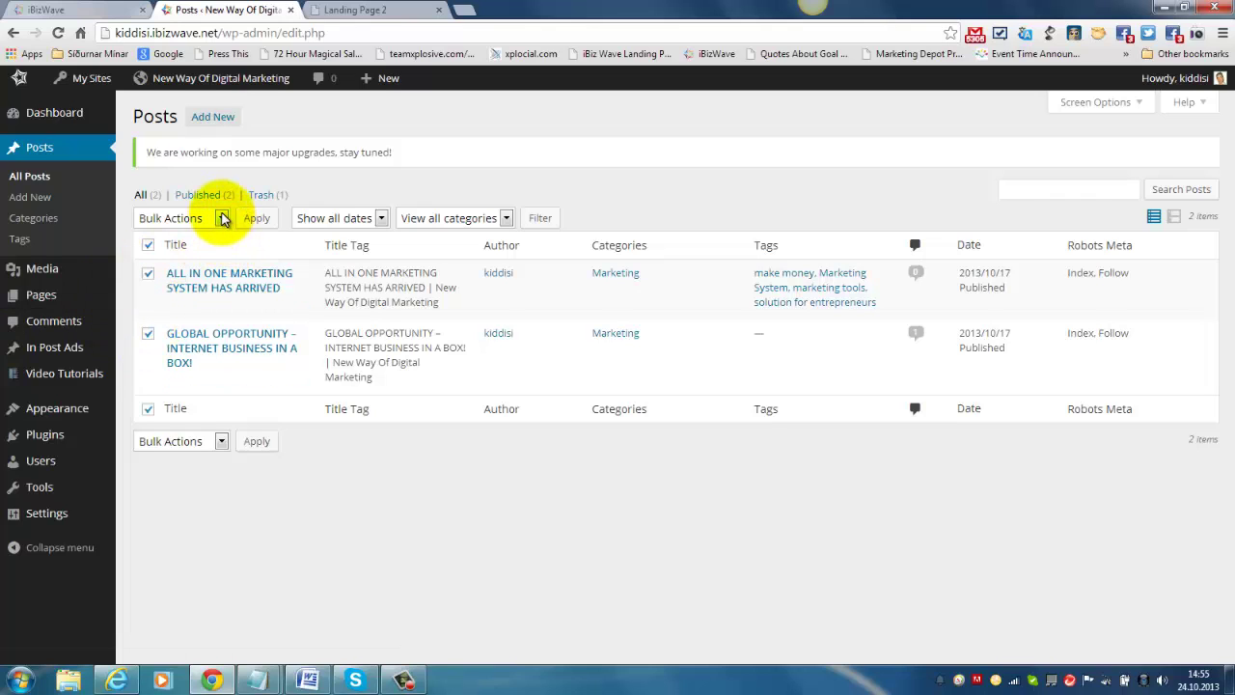
click(221, 219)
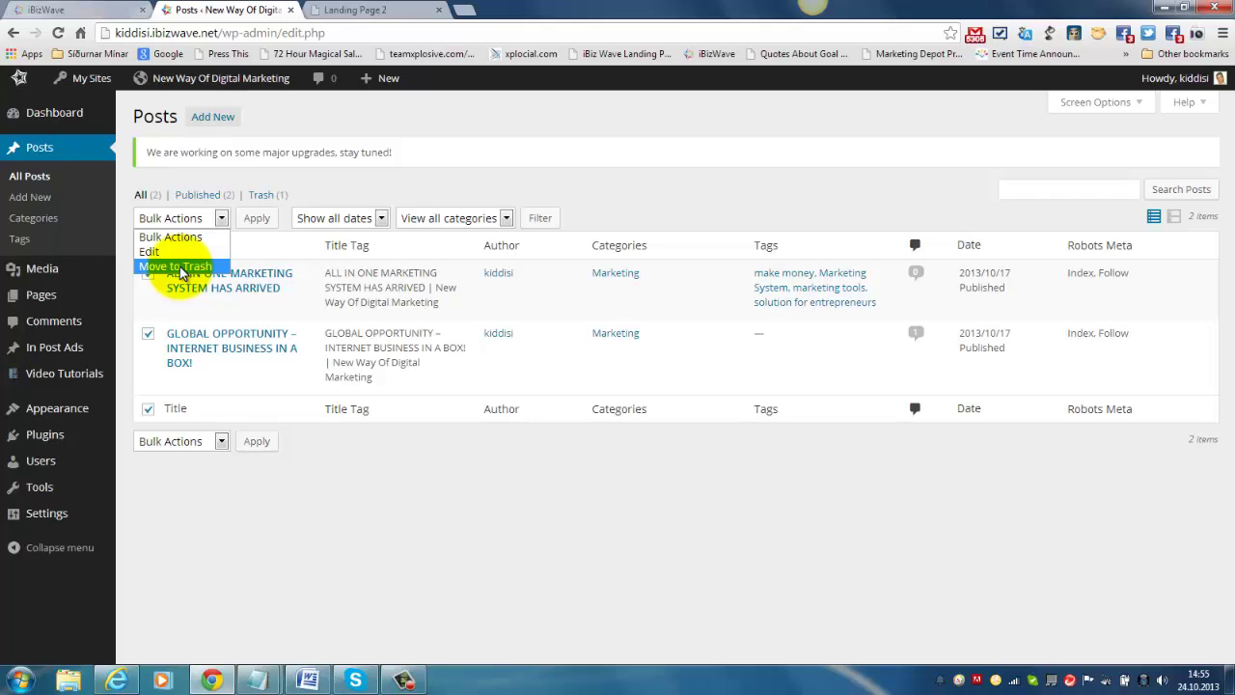
click(222, 222)
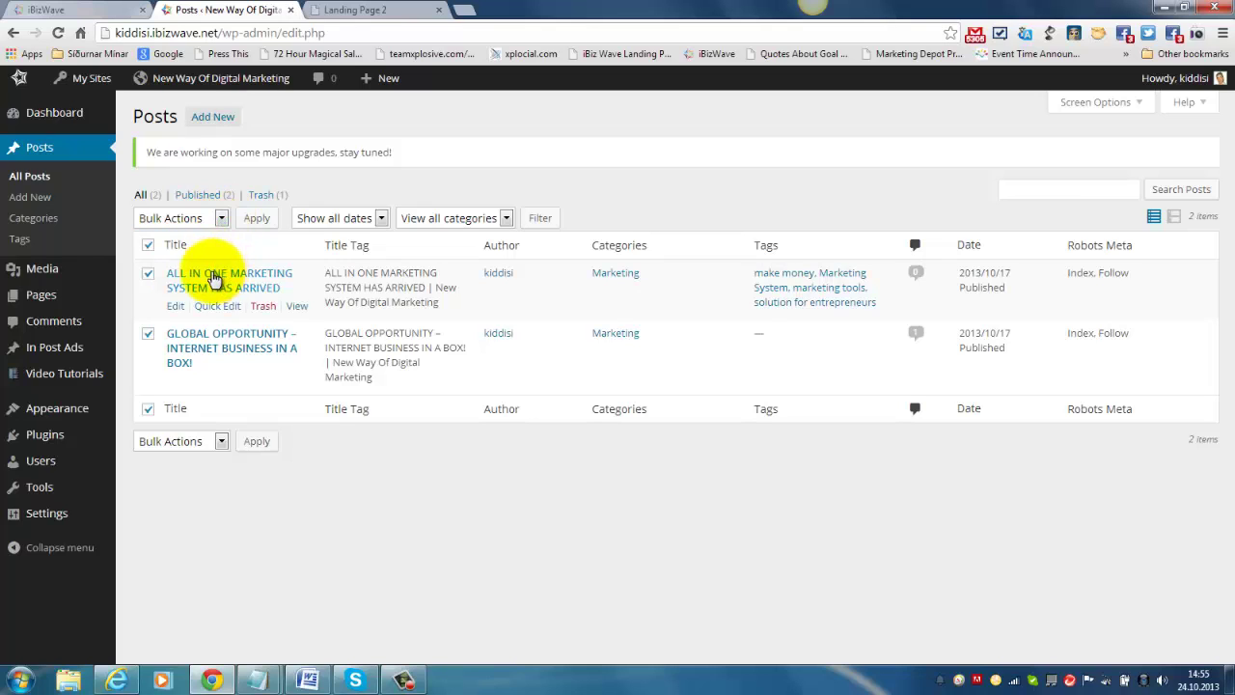
click(148, 247)
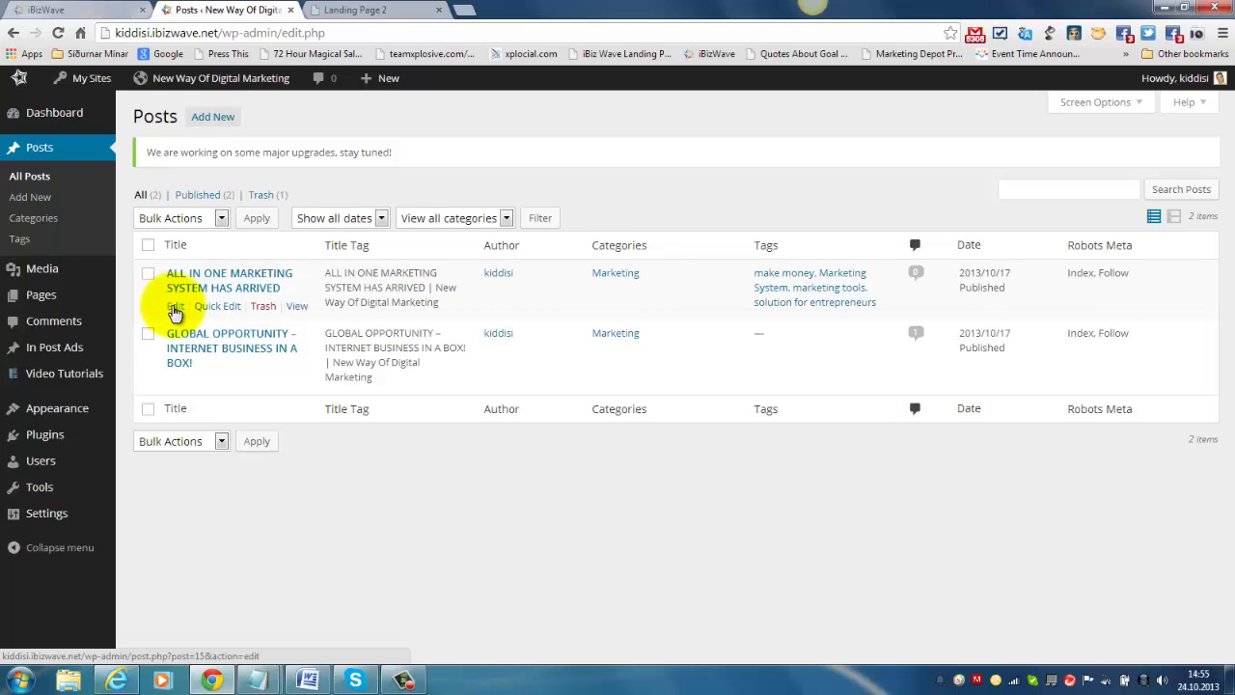
Edit the post "ALL IN ONE MARKETING SYSTEM HAS ARRIVED", set its visibility to Private and update it.
click(175, 306)
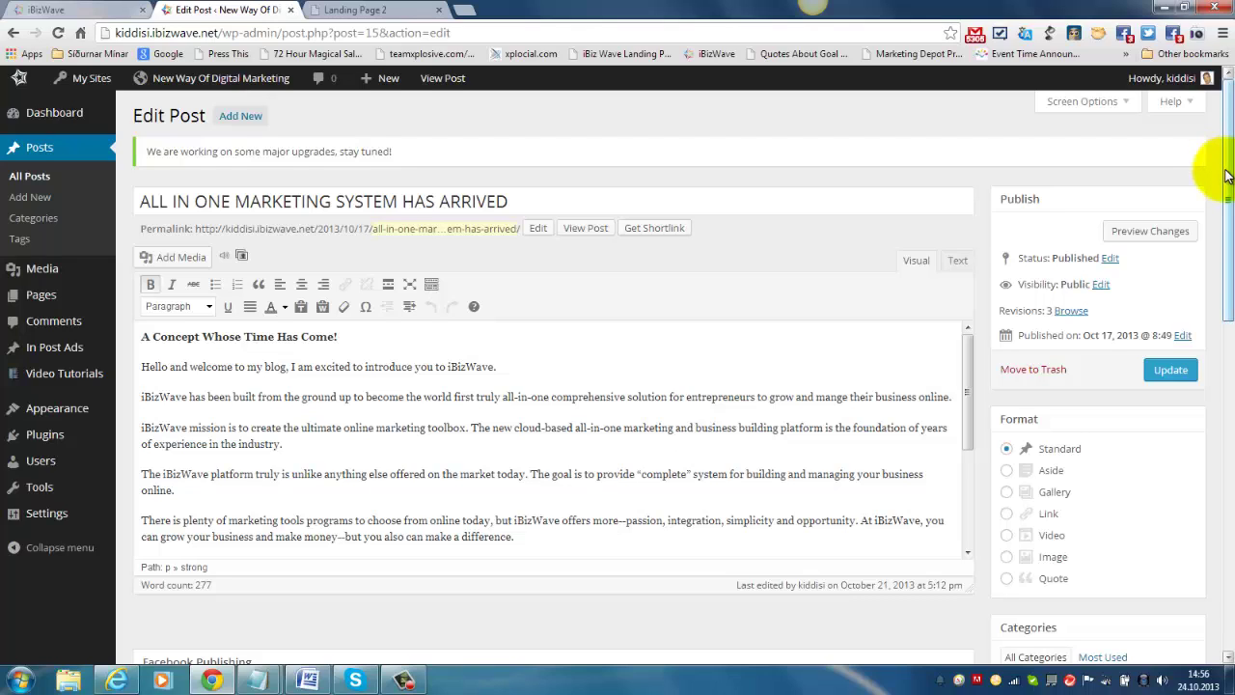
click(1108, 261)
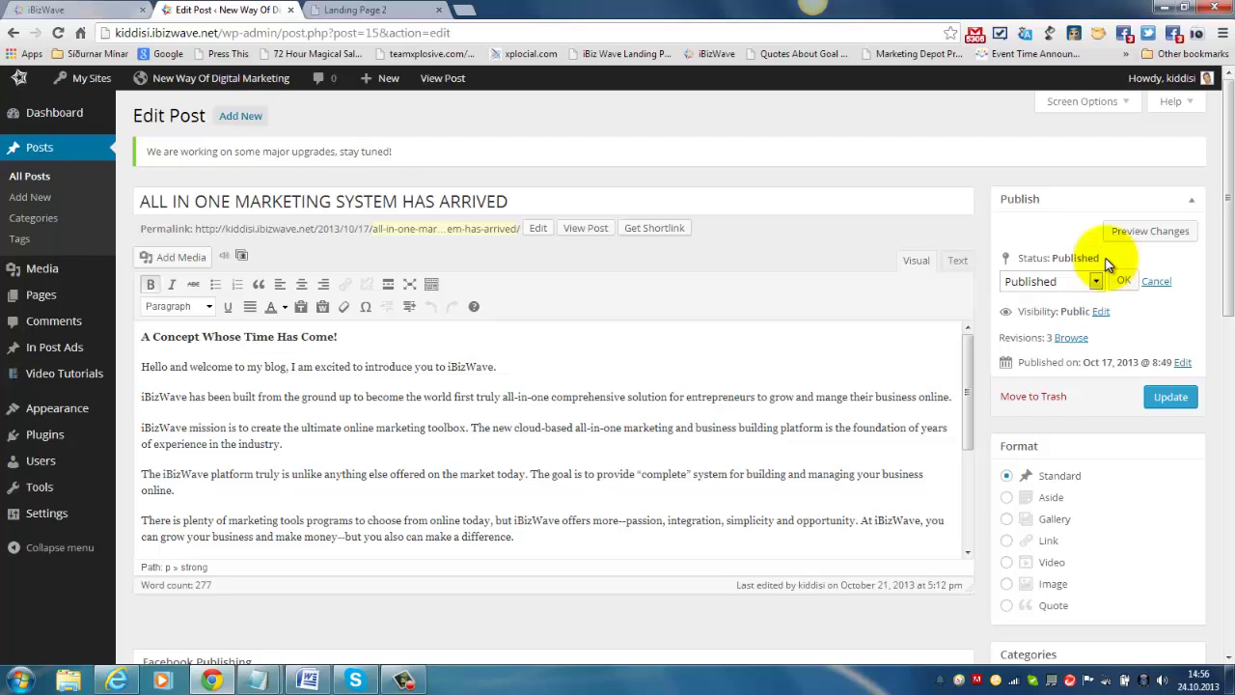
click(1100, 313)
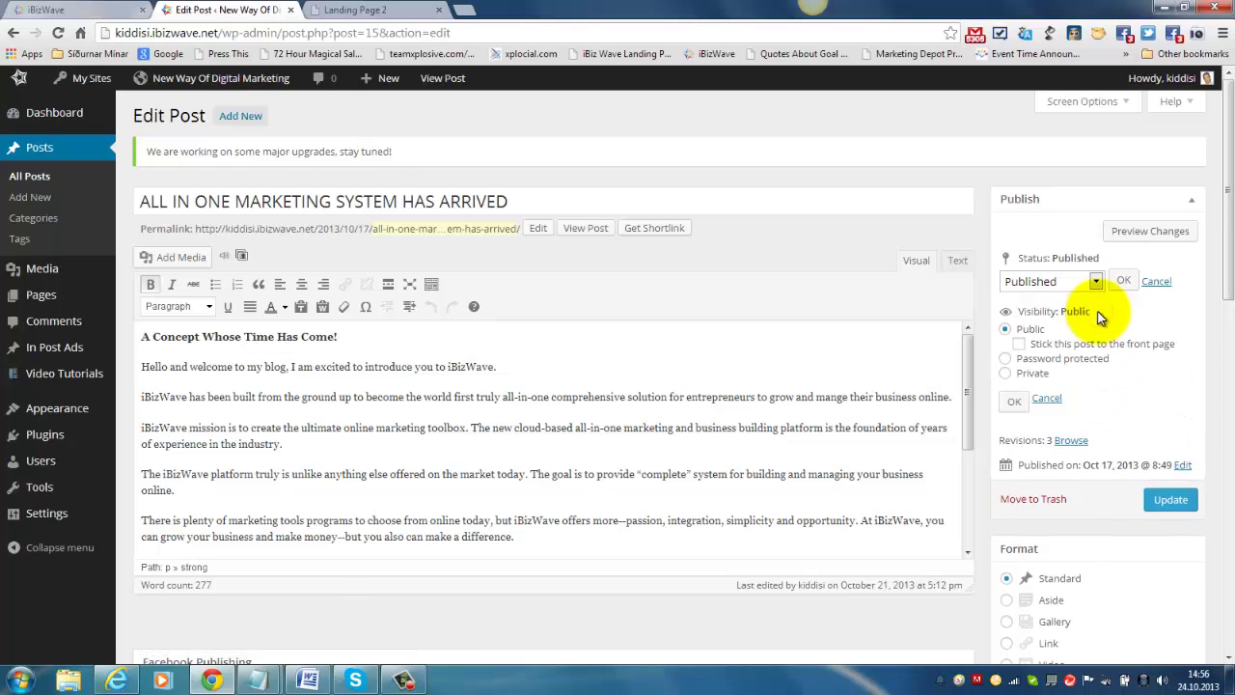
click(1005, 374)
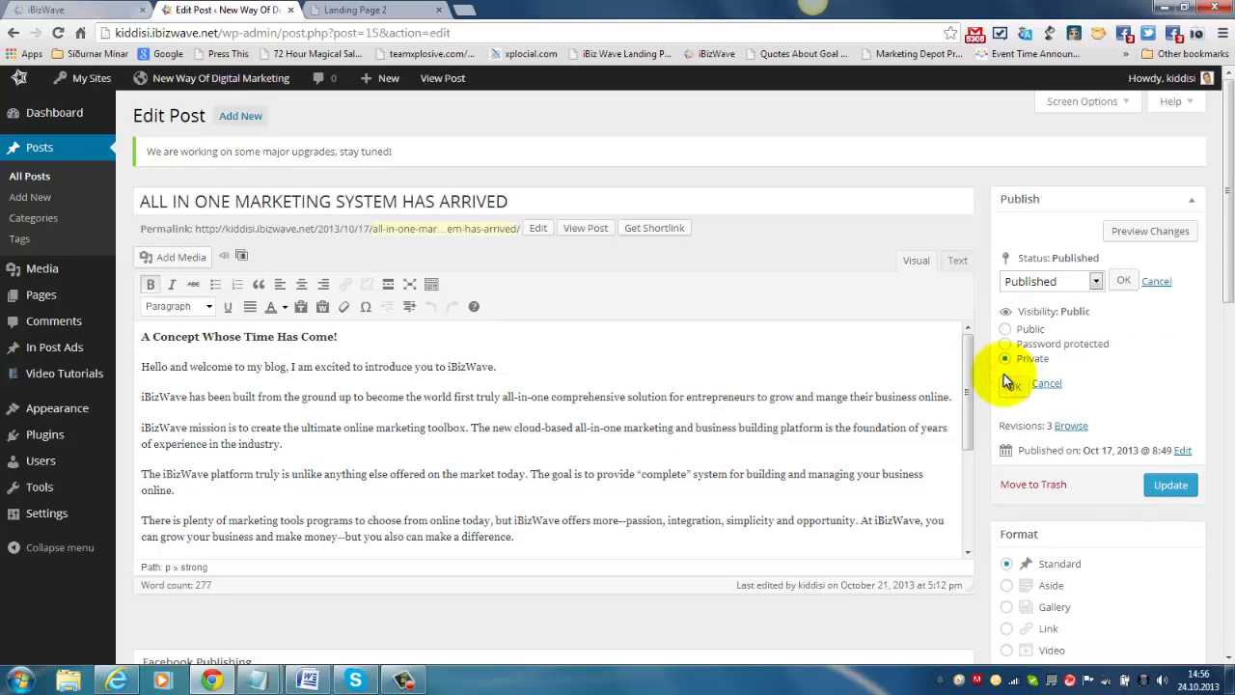
click(1170, 485)
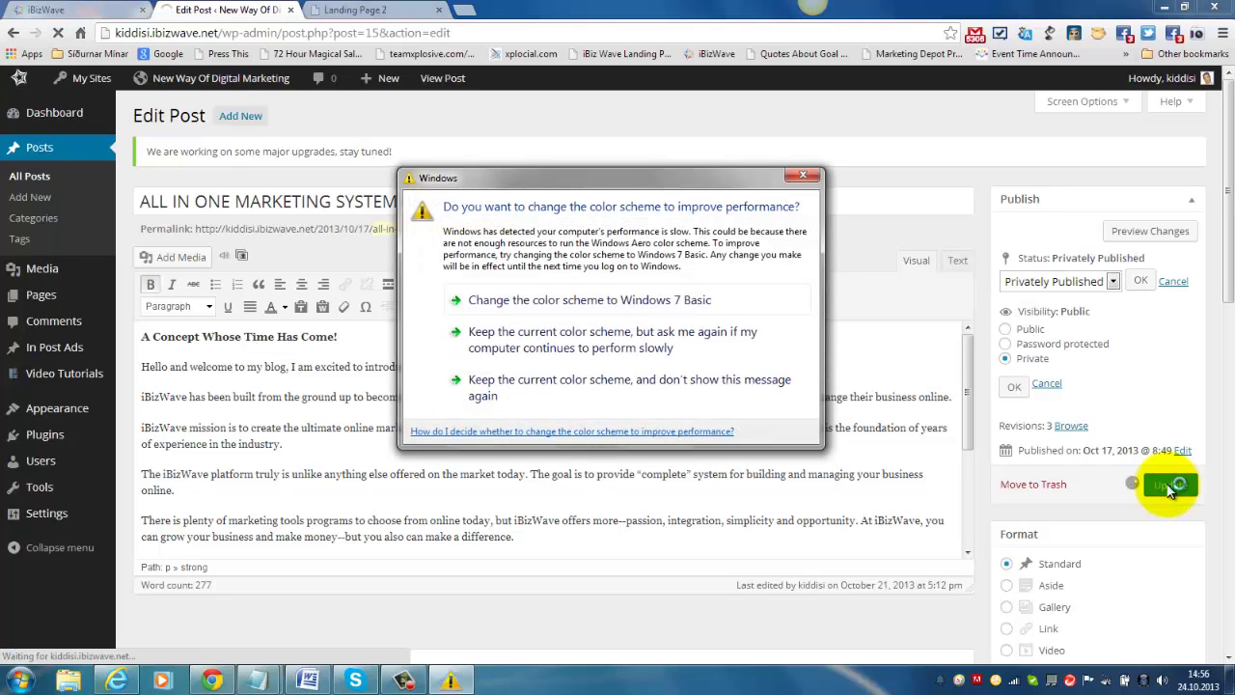
click(795, 177)
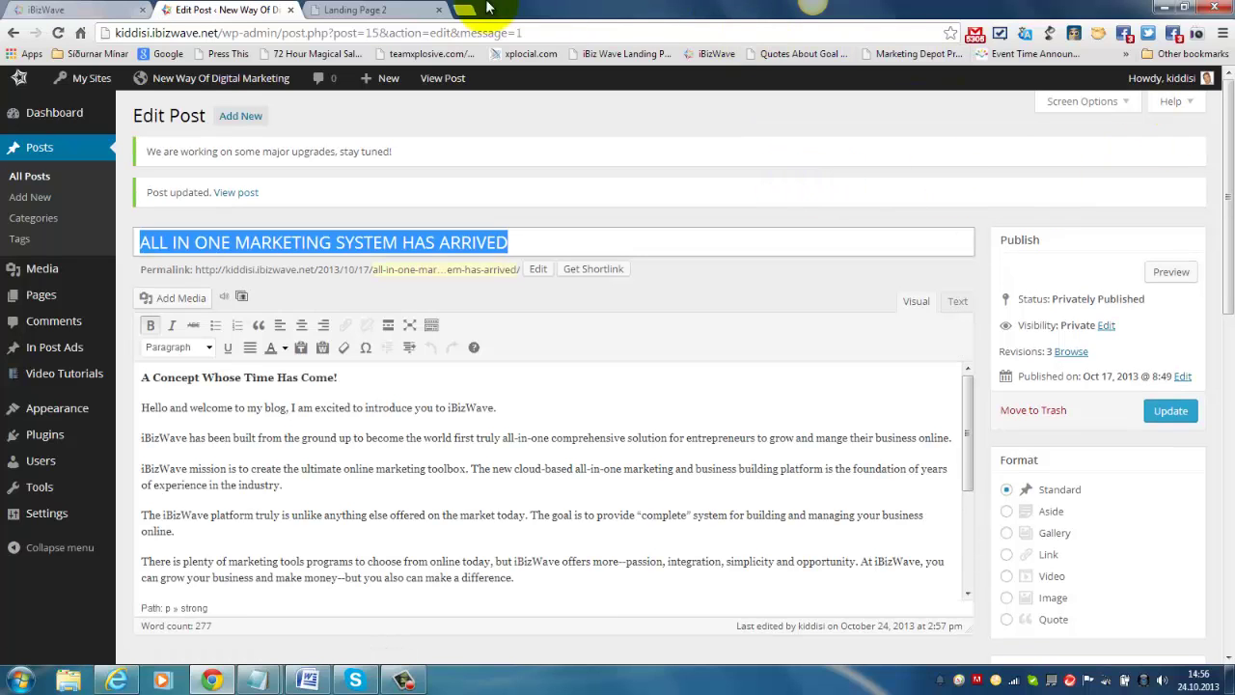
Open the blog's front page in a new tab and check how the private post is listed.
mouse_move(92, 81)
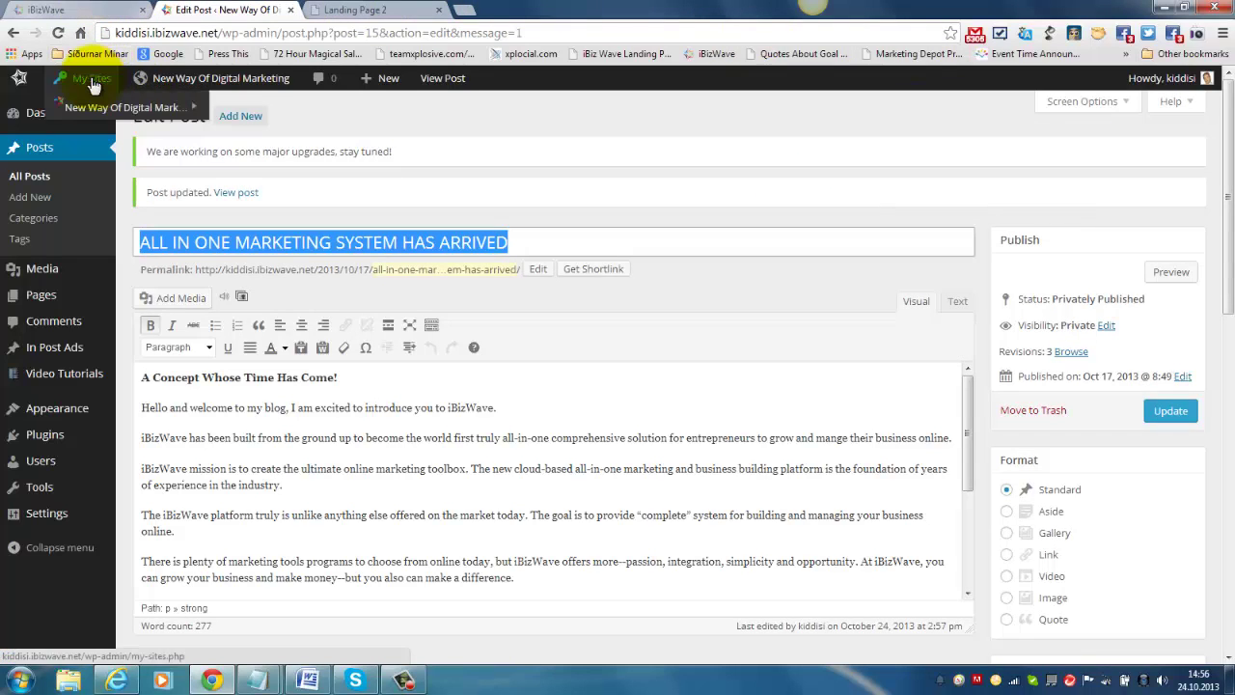
mouse_move(94, 109)
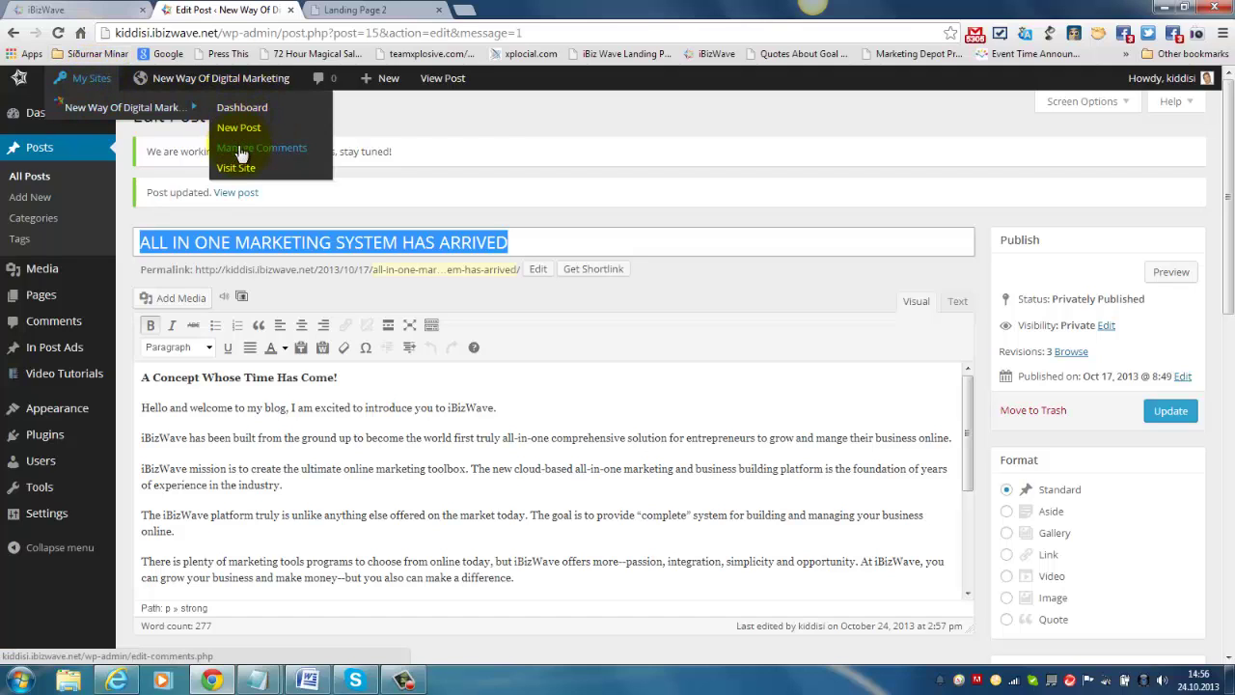
right_click(238, 174)
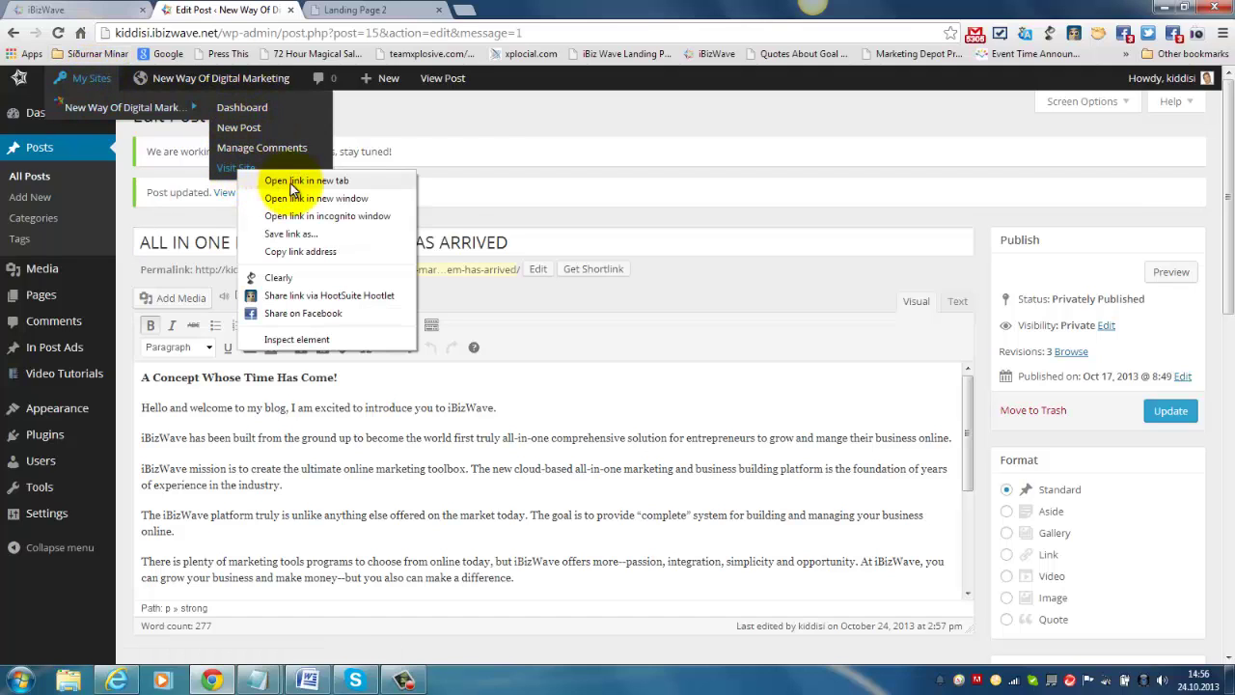
click(305, 183)
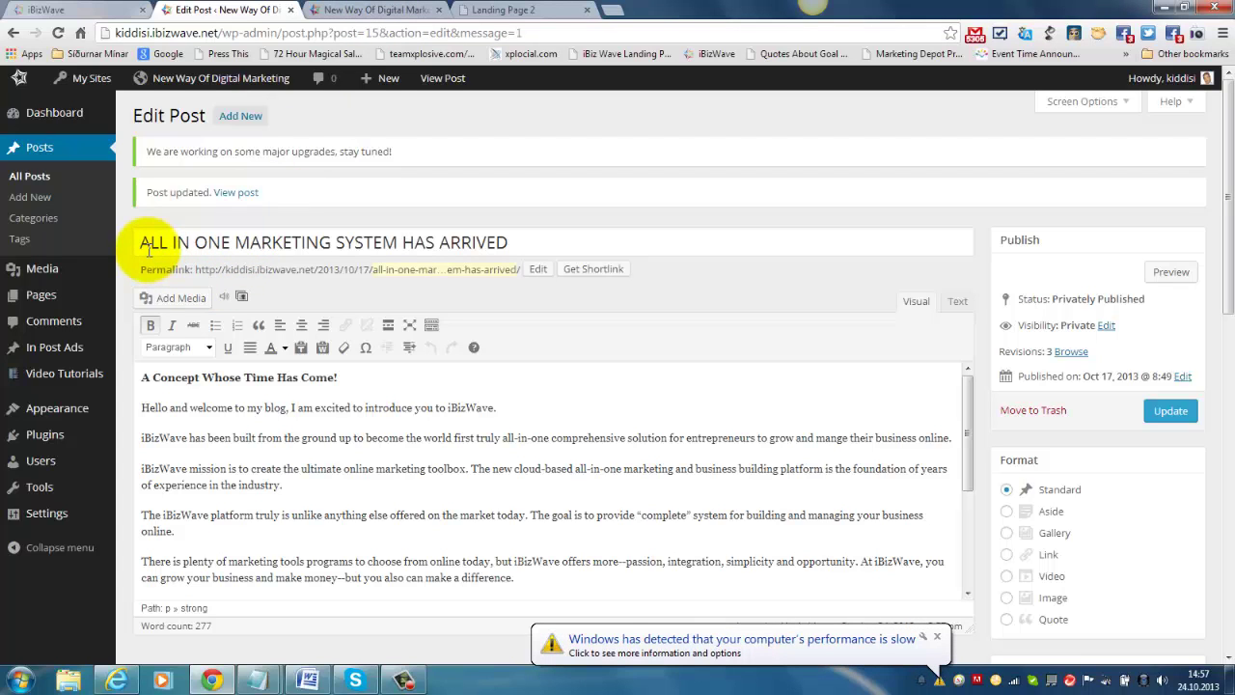
click(359, 11)
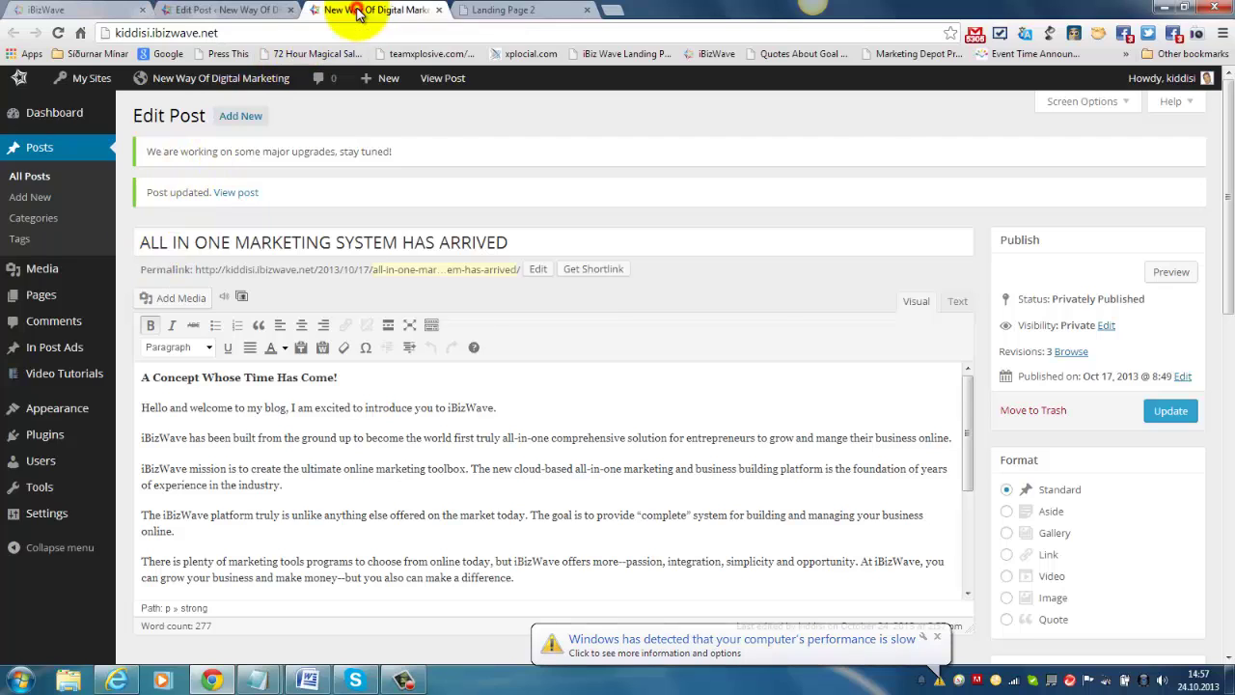
scroll(122, 297, down, 2)
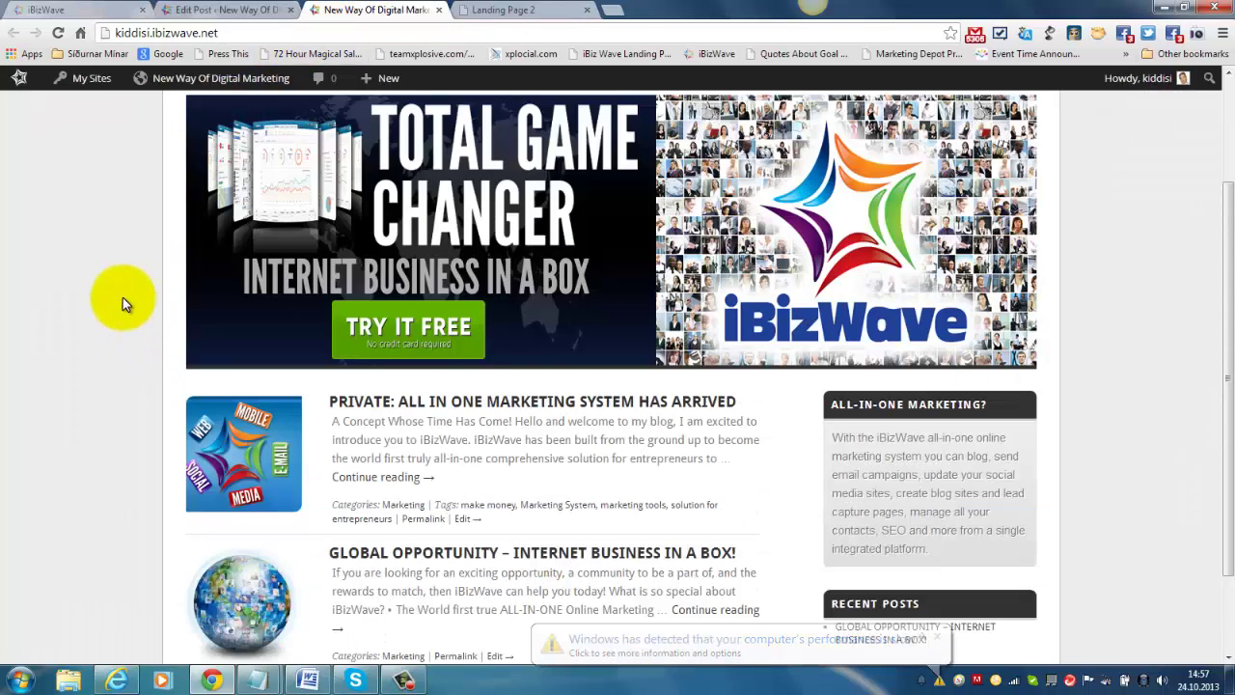
Return to editing the post "ALL IN ONE MARKETING SYSTEM HAS ARRIVED", set its visibility to Public and update it.
scroll(122, 297, down, 1)
scroll(122, 297, down, 1)
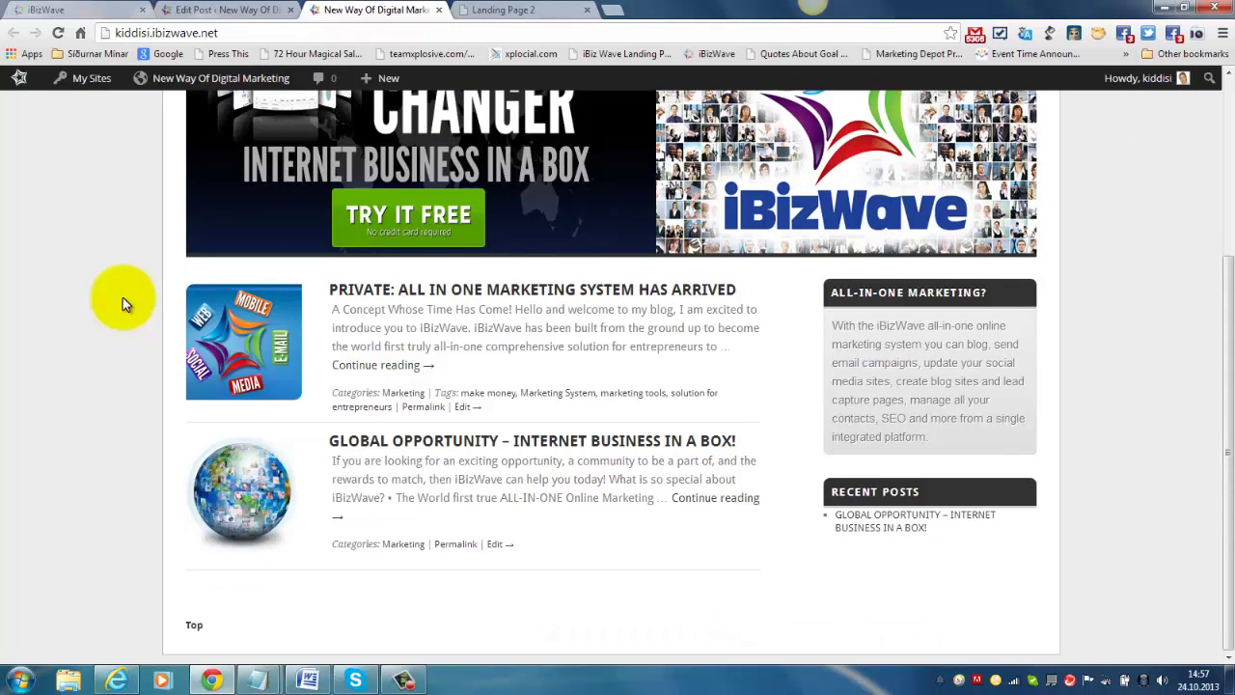
scroll(123, 297, up, 4)
scroll(123, 297, down, 4)
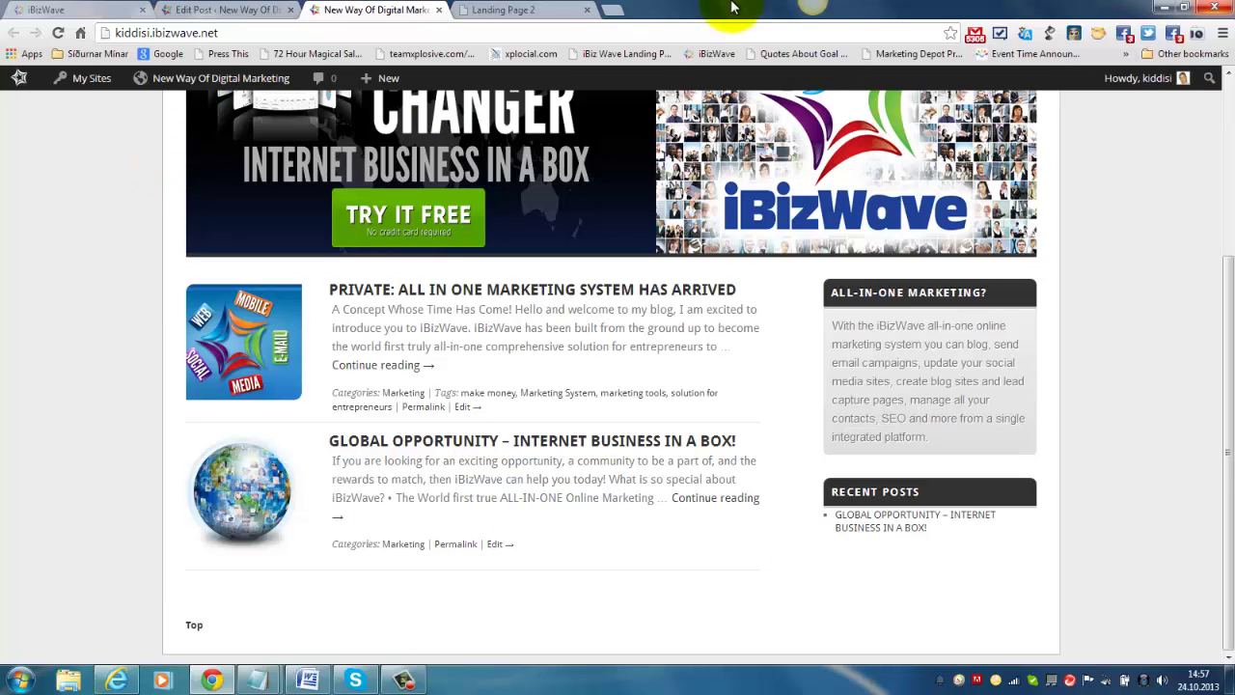
click(218, 14)
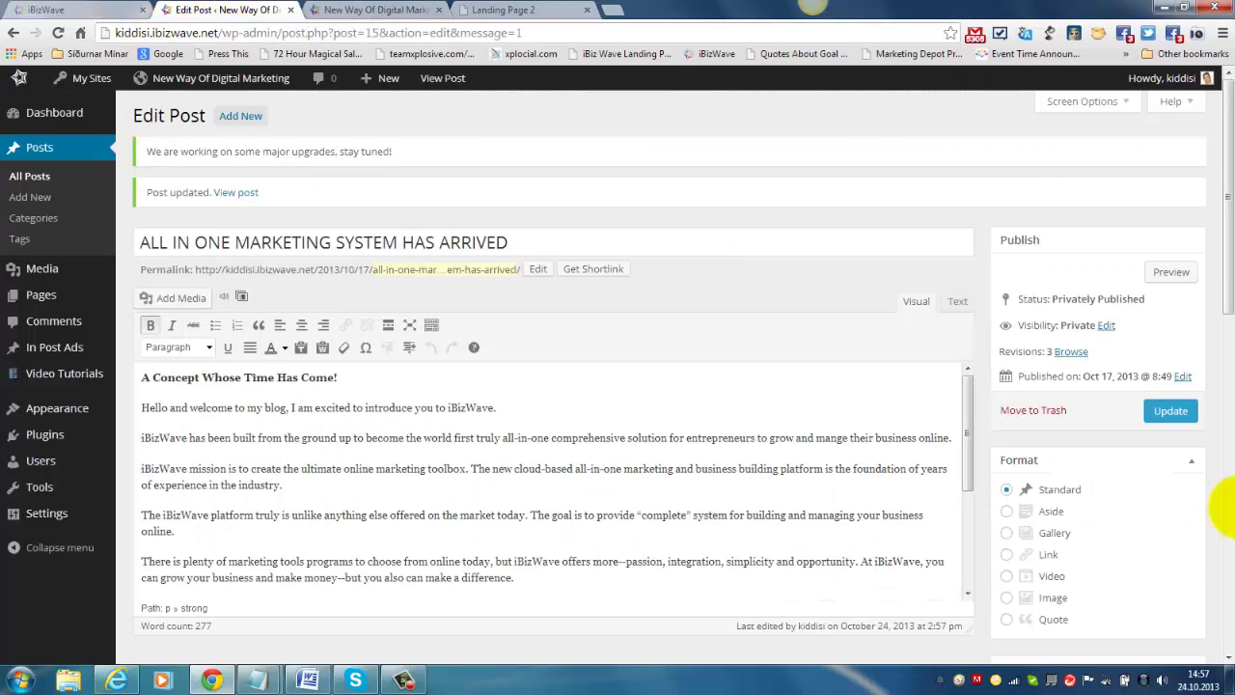
click(1105, 326)
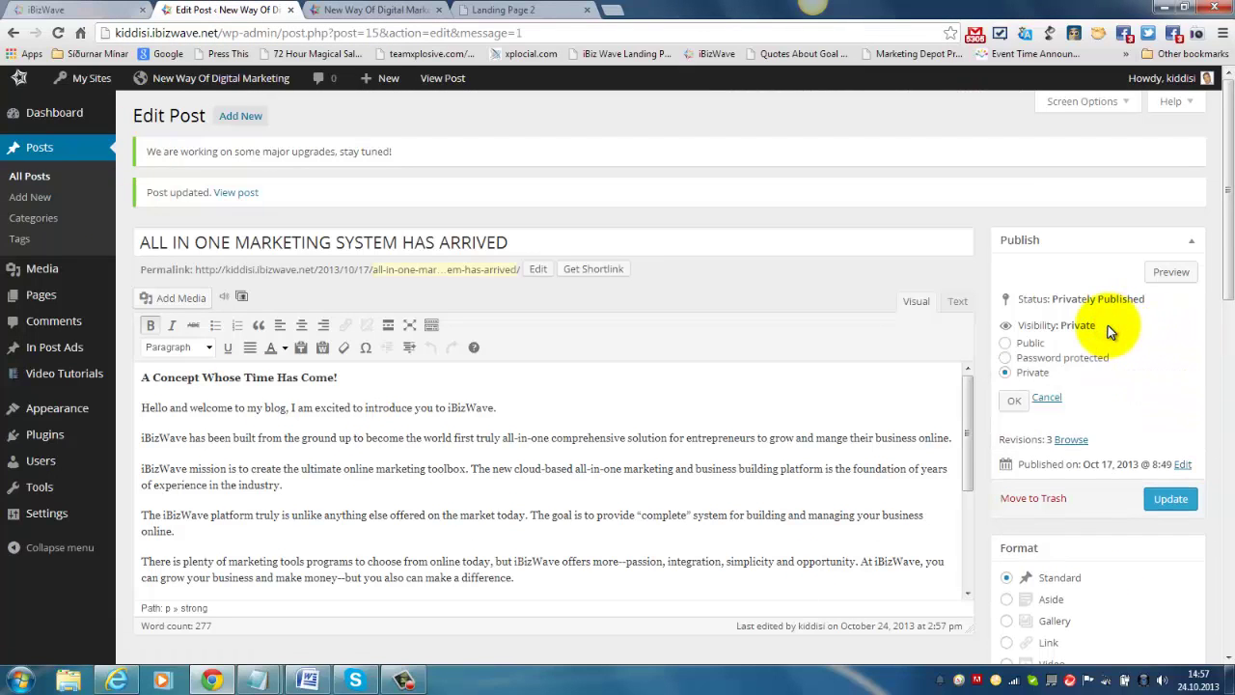
click(1006, 345)
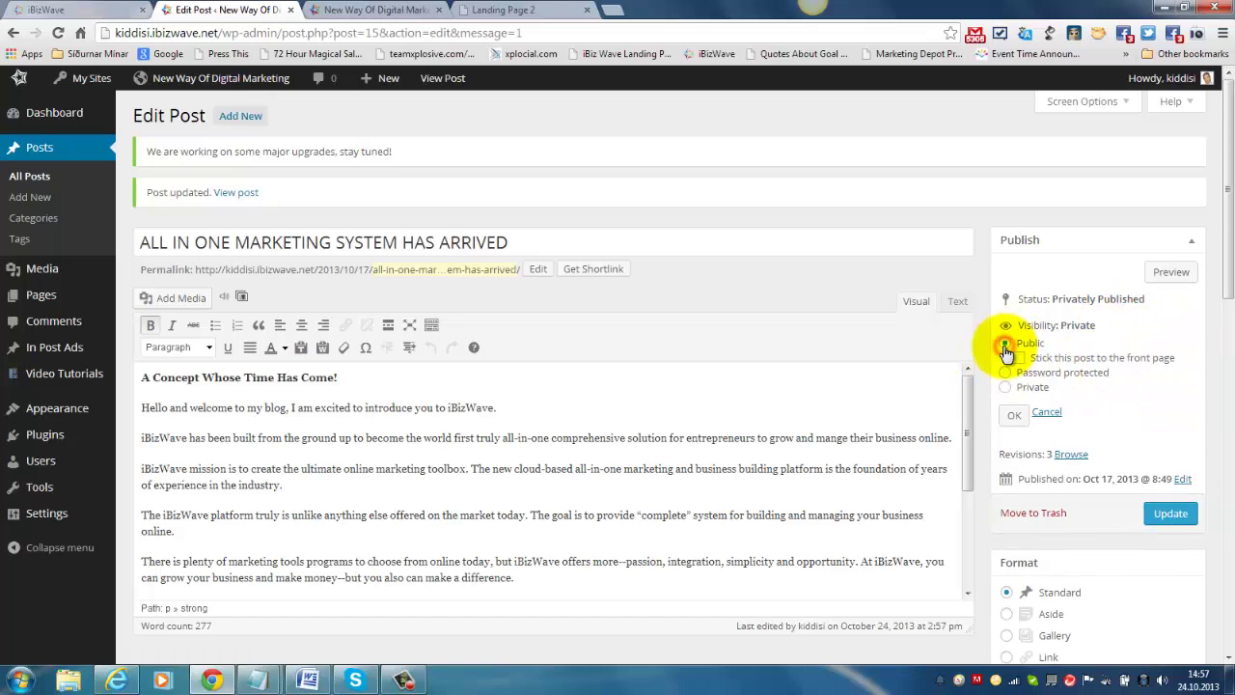
click(1170, 514)
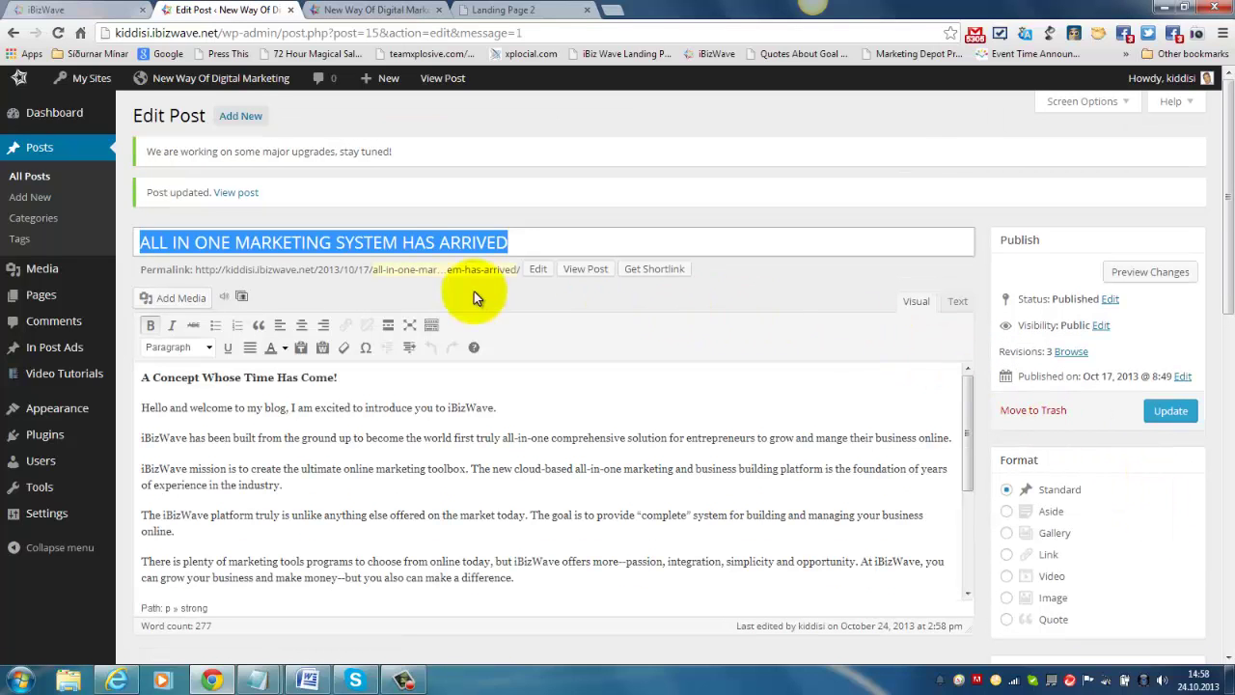
Reload the blog's front page and check how the public post is listed among the posts and recent posts.
click(366, 12)
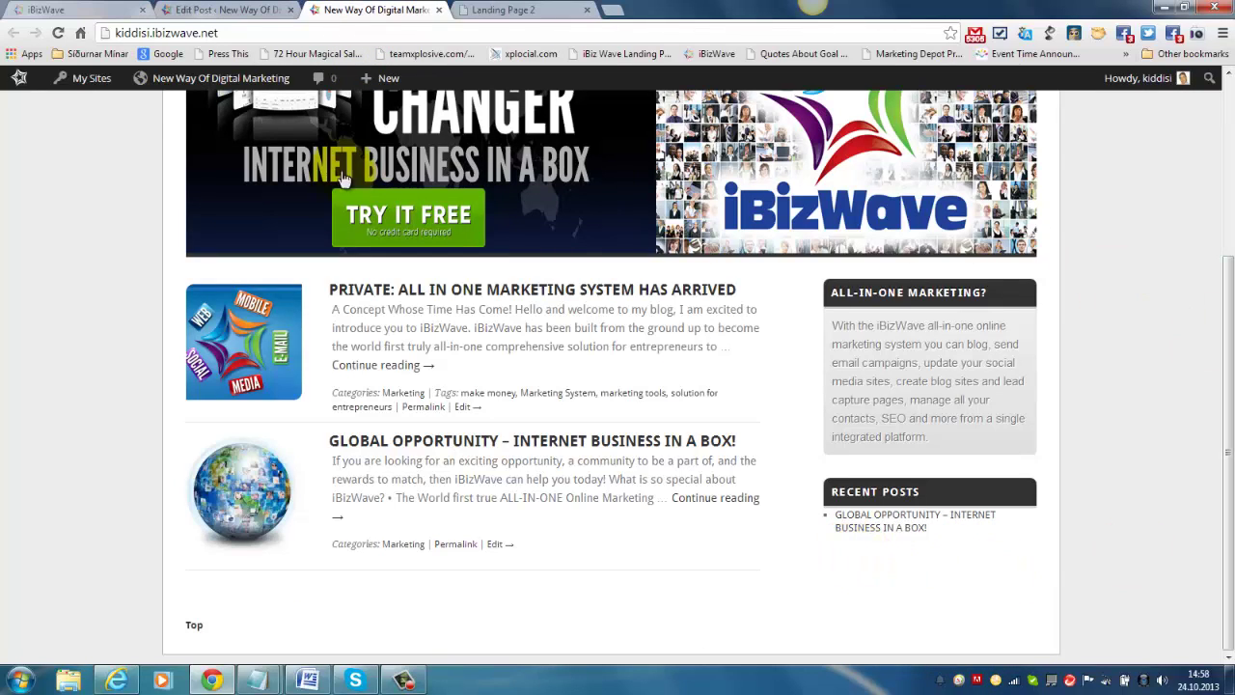
click(58, 35)
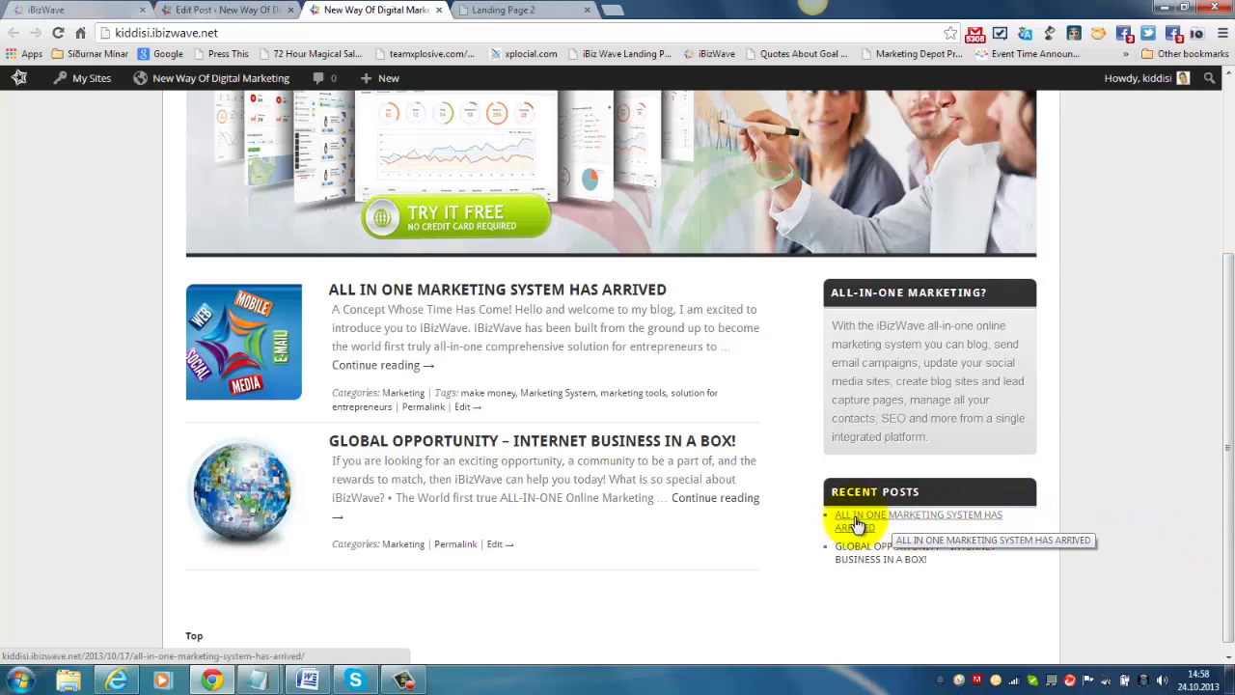
scroll(81, 567, up, 1)
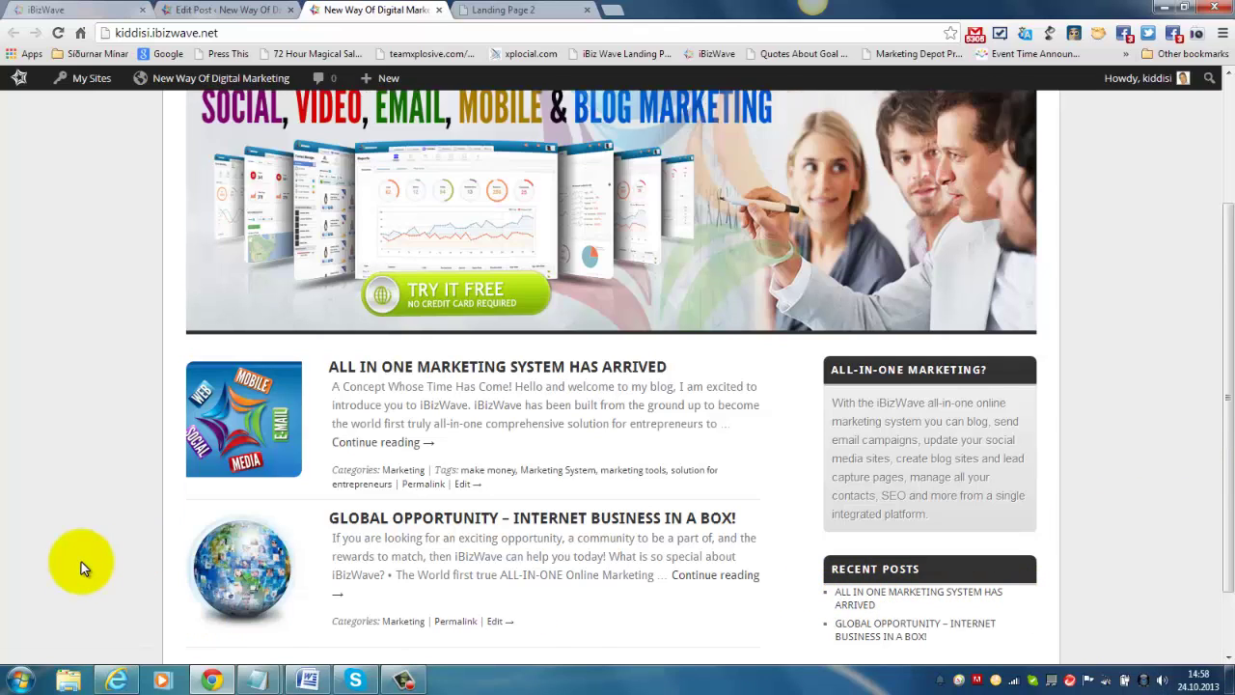
scroll(81, 561, up, 2)
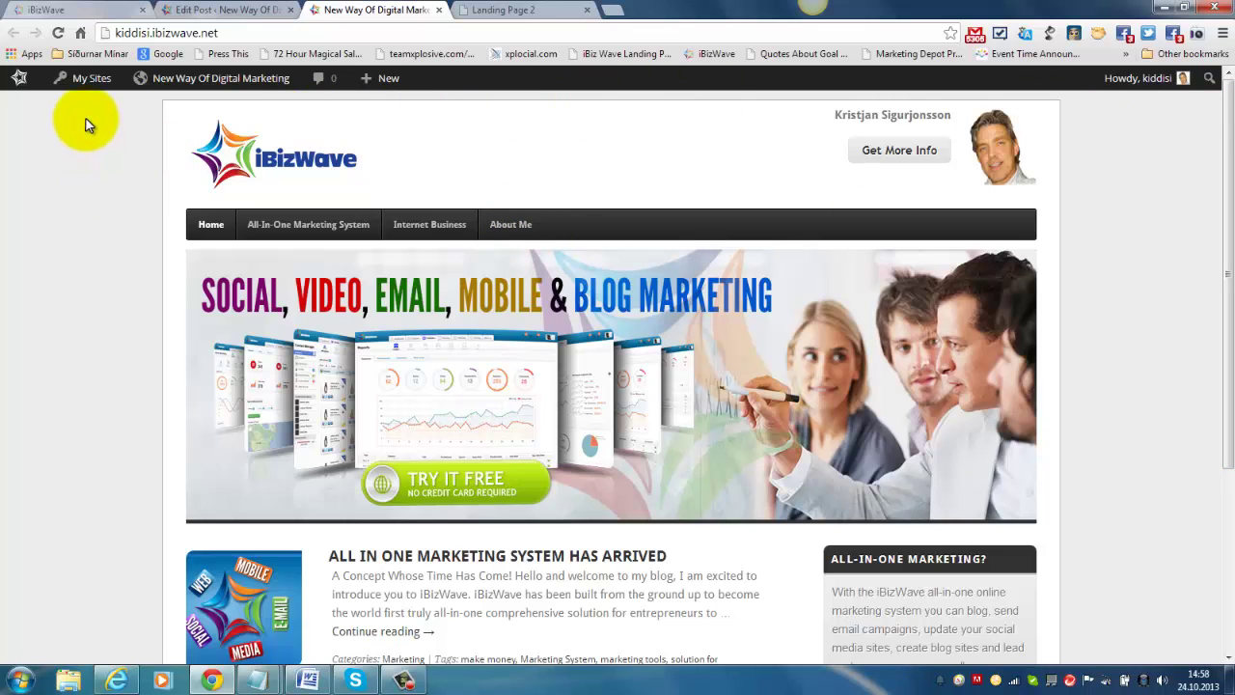
Go to the dashboard of the New Way Of Digital Marketing site.
mouse_move(87, 84)
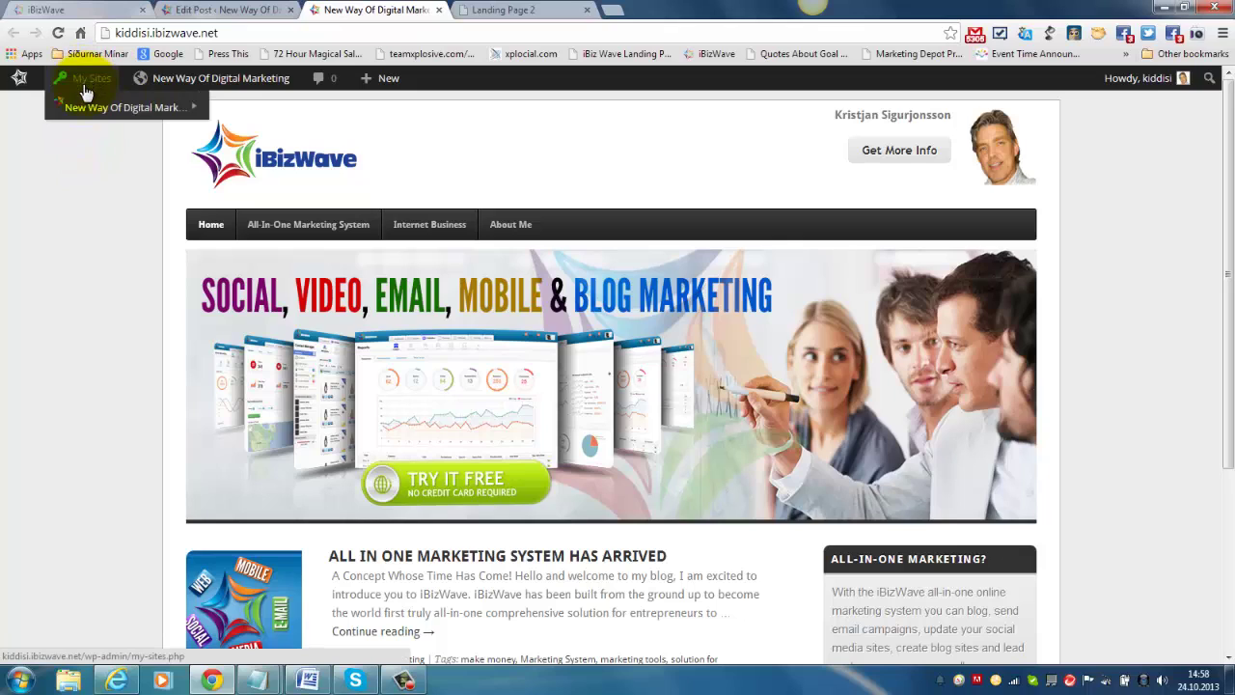
mouse_move(82, 114)
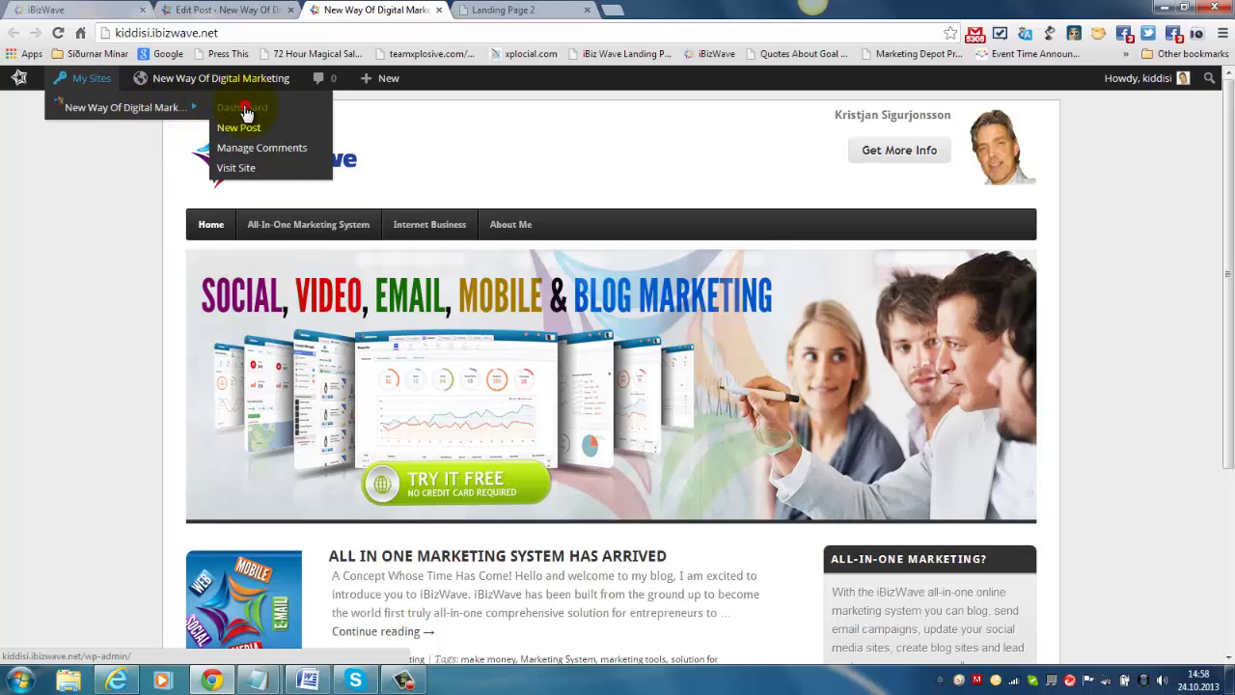
click(244, 109)
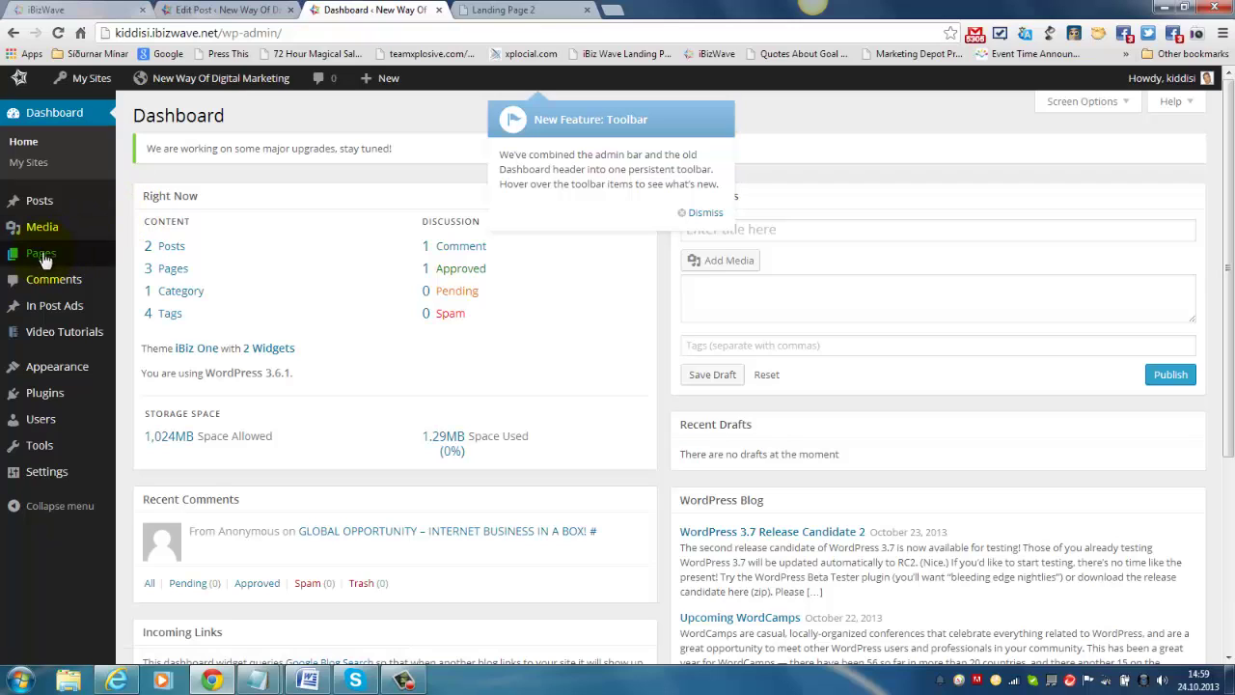
mouse_move(44, 254)
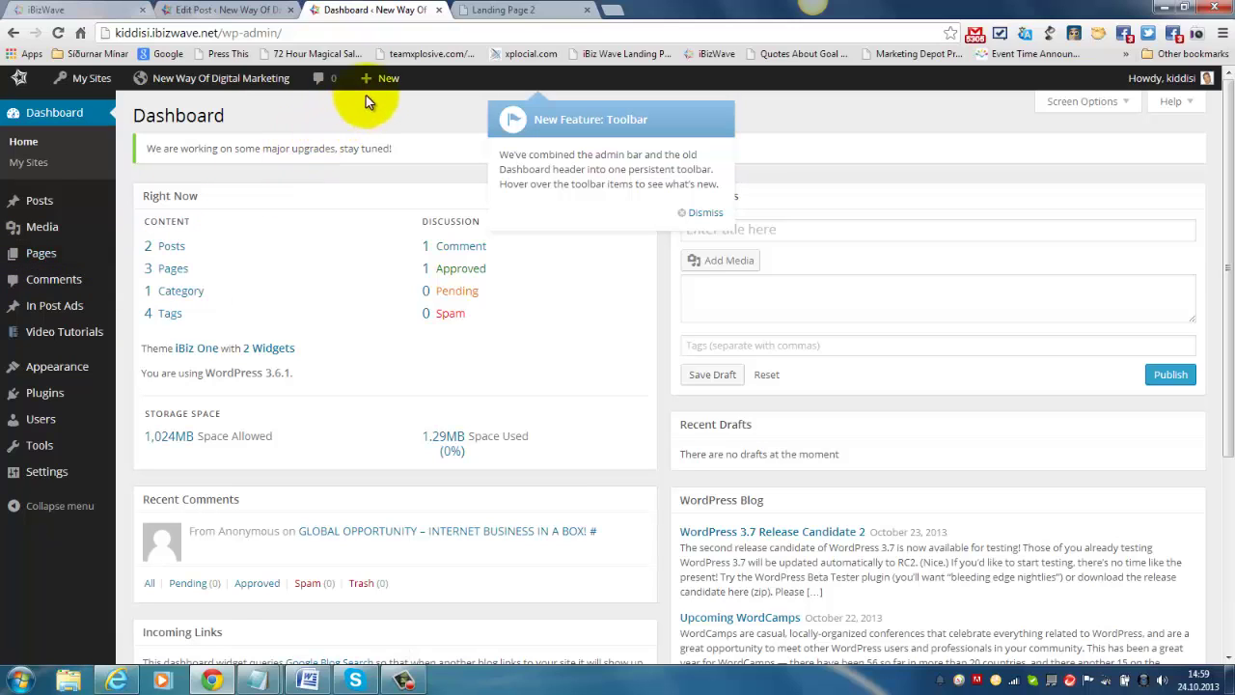
Start a new page and give it the title "Um Mig".
mouse_move(386, 85)
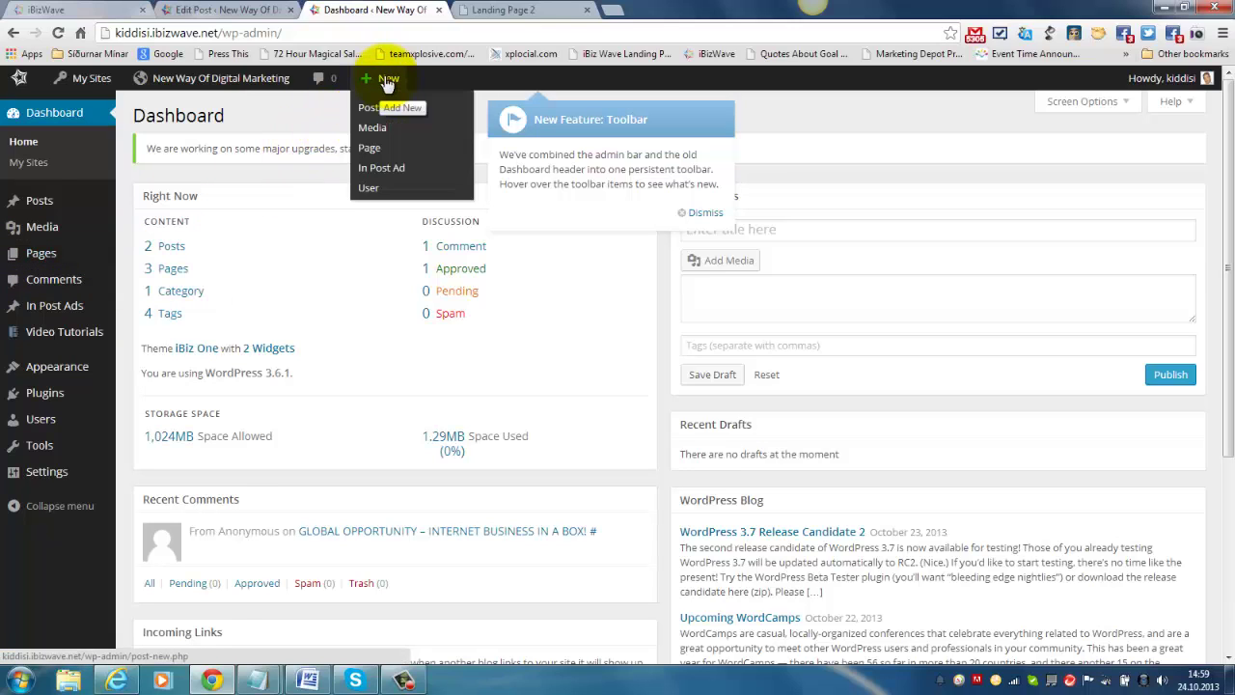
click(368, 150)
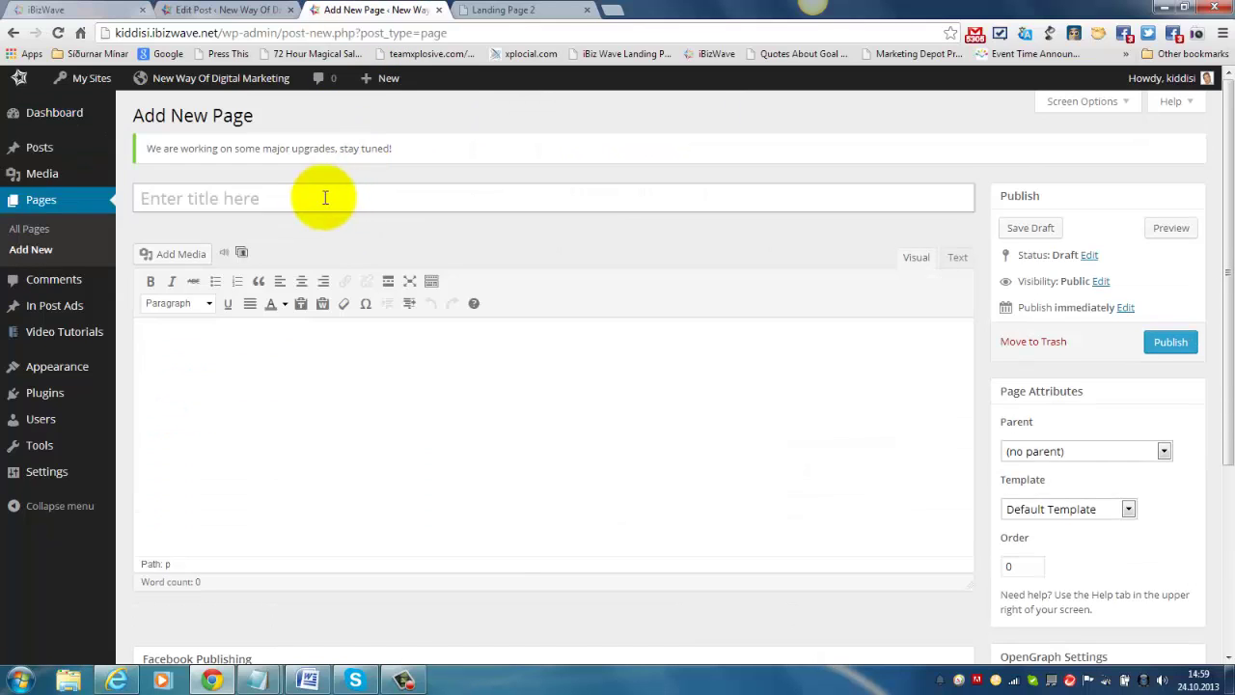
click(289, 200)
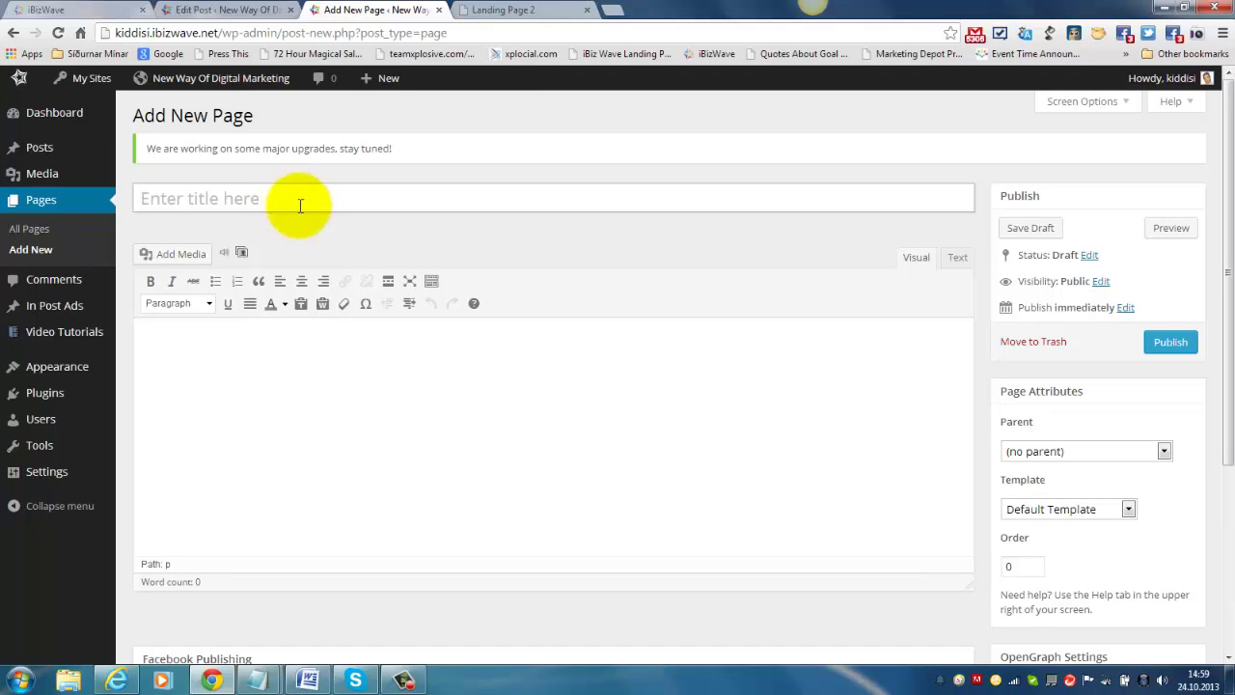
text(Um Mig)
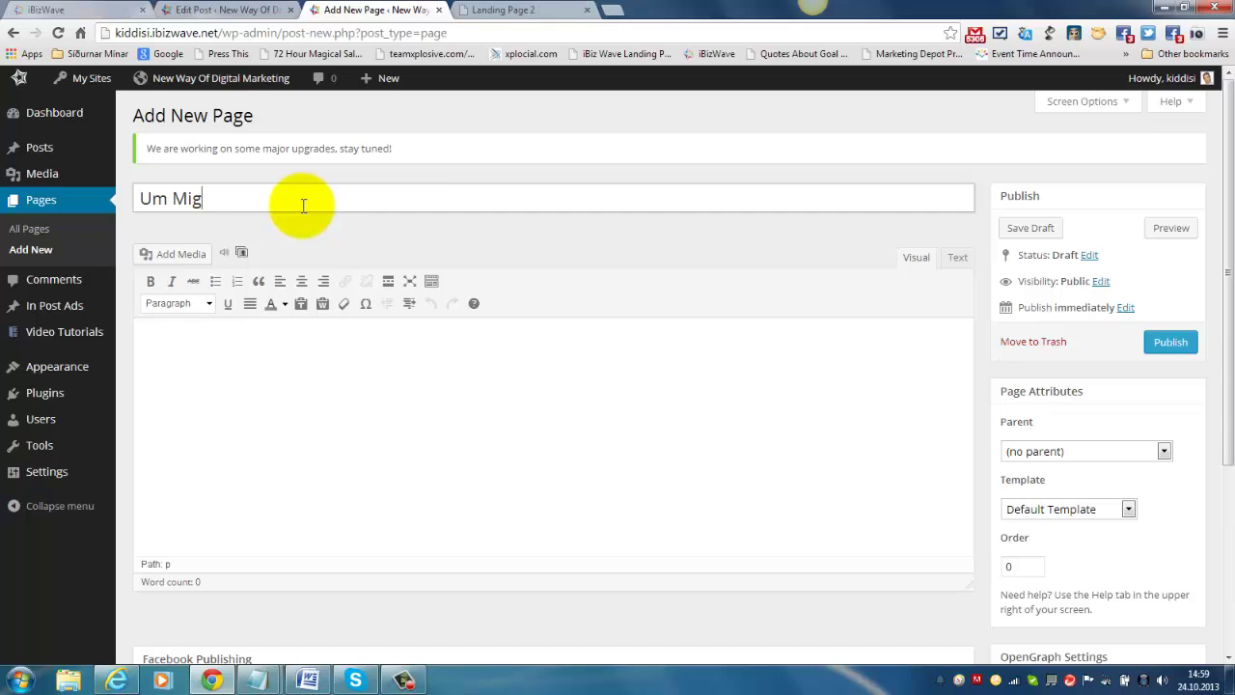
Write "Ég heiti" followed by the owner's first name as the page's body text.
click(174, 343)
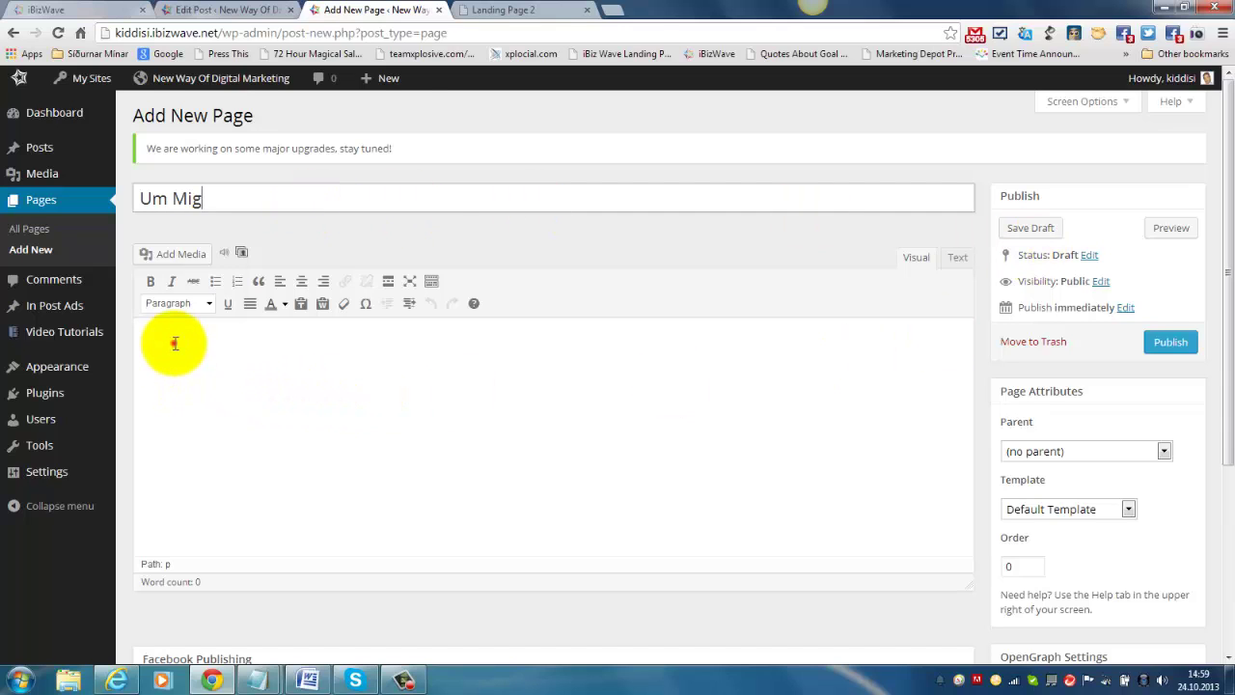
click(174, 344)
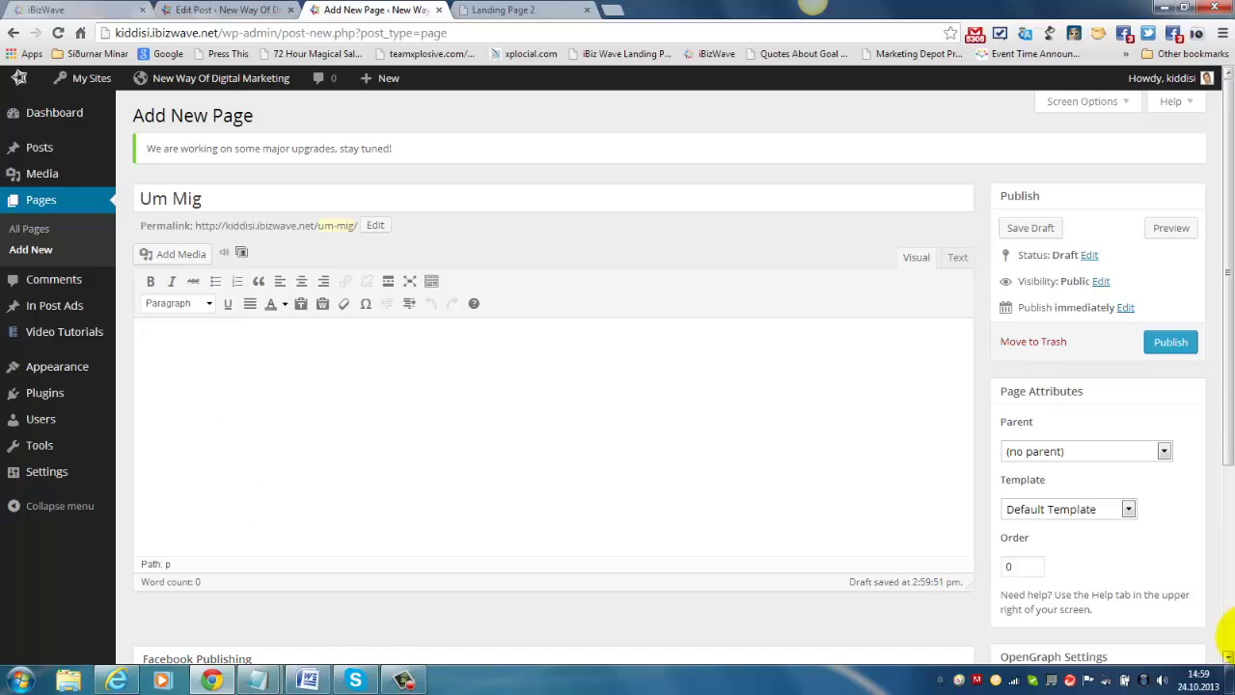
text(Ég hie)
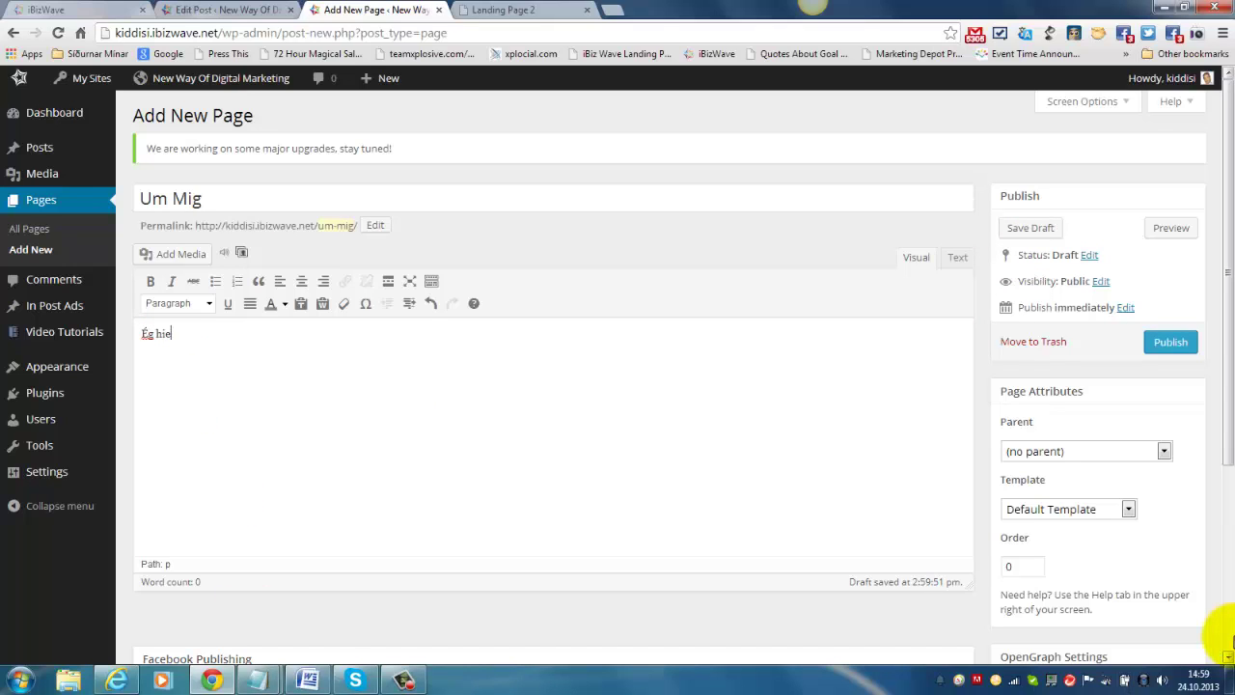
key(BackSpace)
key(BackSpace)
text(eiti Kristján)
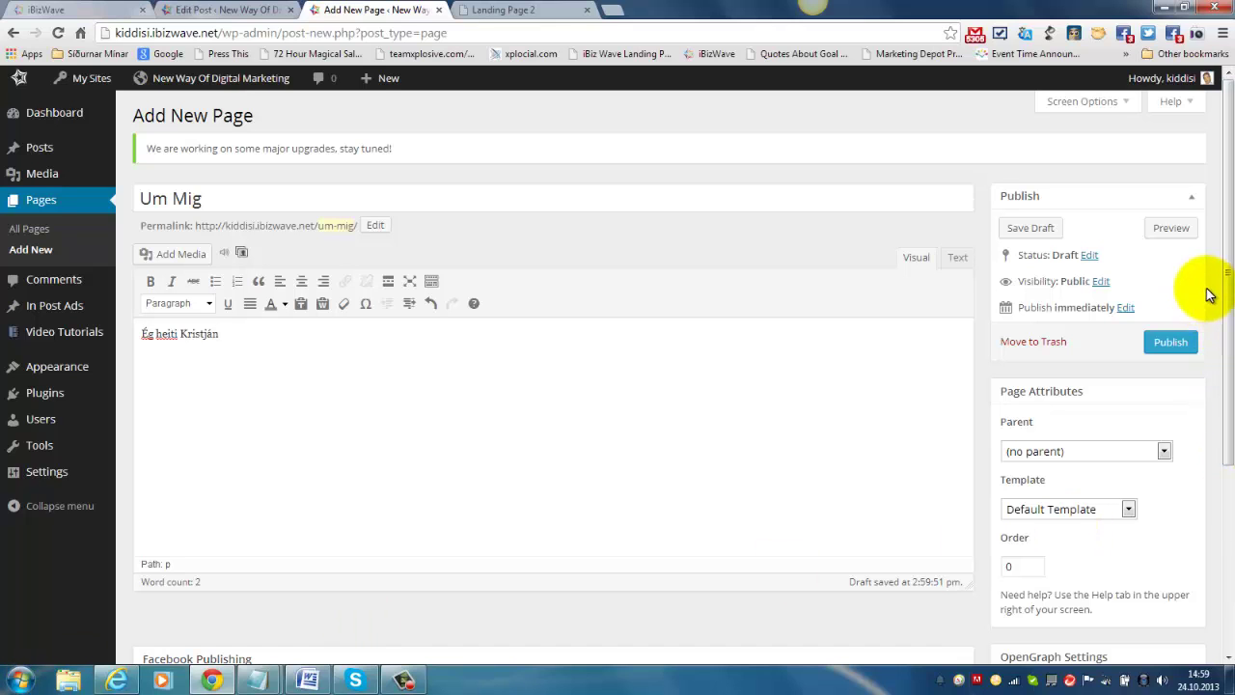
Publish the "Um Mig" page and view it on the live site.
mouse_move(1227, 262)
mouse_down()
mouse_move(1227, 310)
mouse_move(1221, 267)
mouse_up()
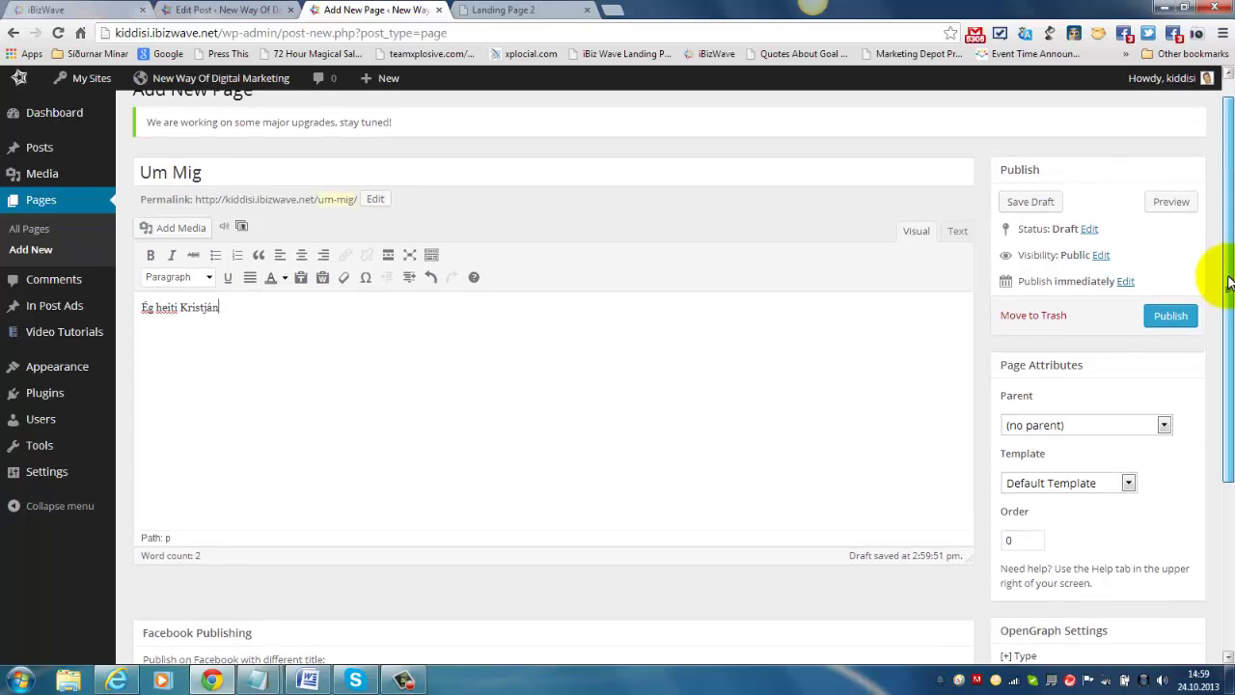
click(1167, 318)
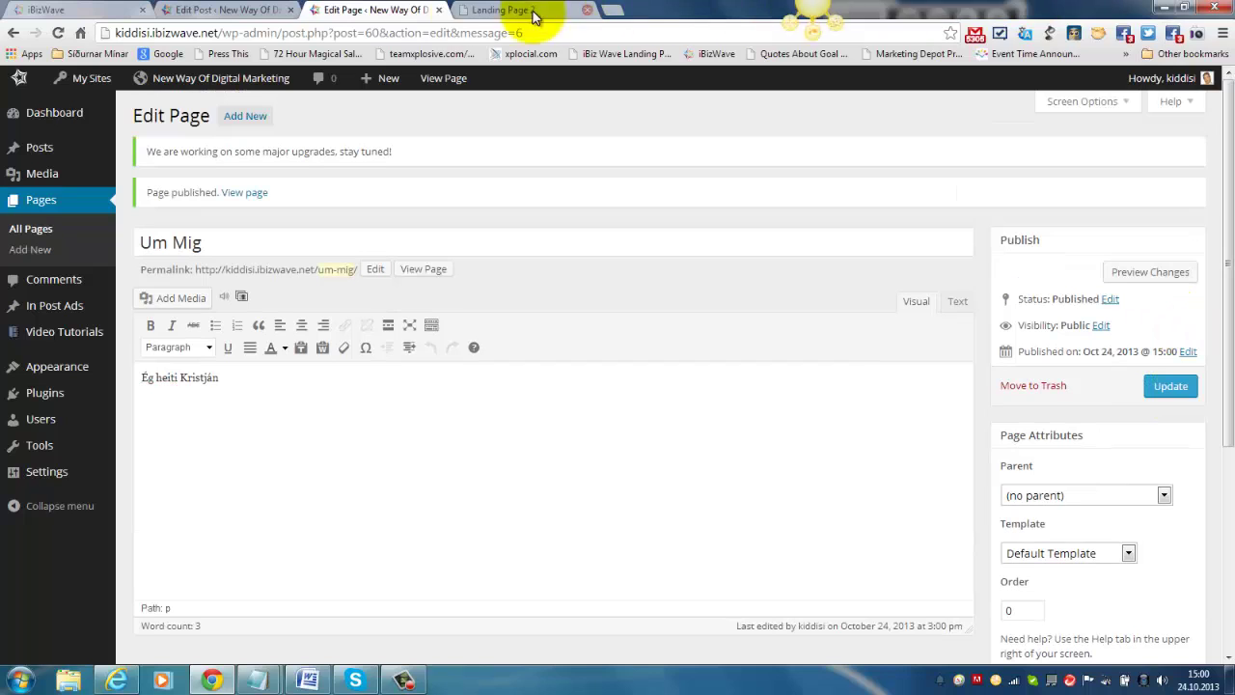
click(436, 81)
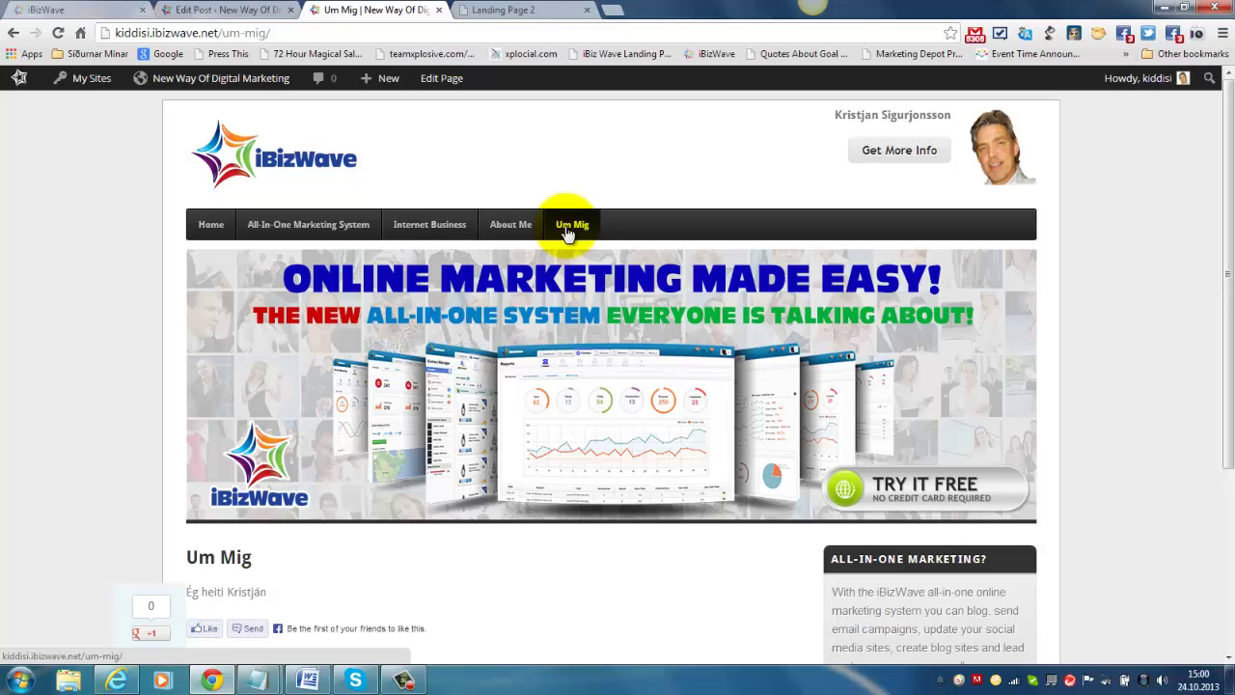
Look over the edit screen of the "ALL IN ONE MARKETING SYSTEM HAS ARRIVED" post, and return to the "Um Mig" page.
click(223, 13)
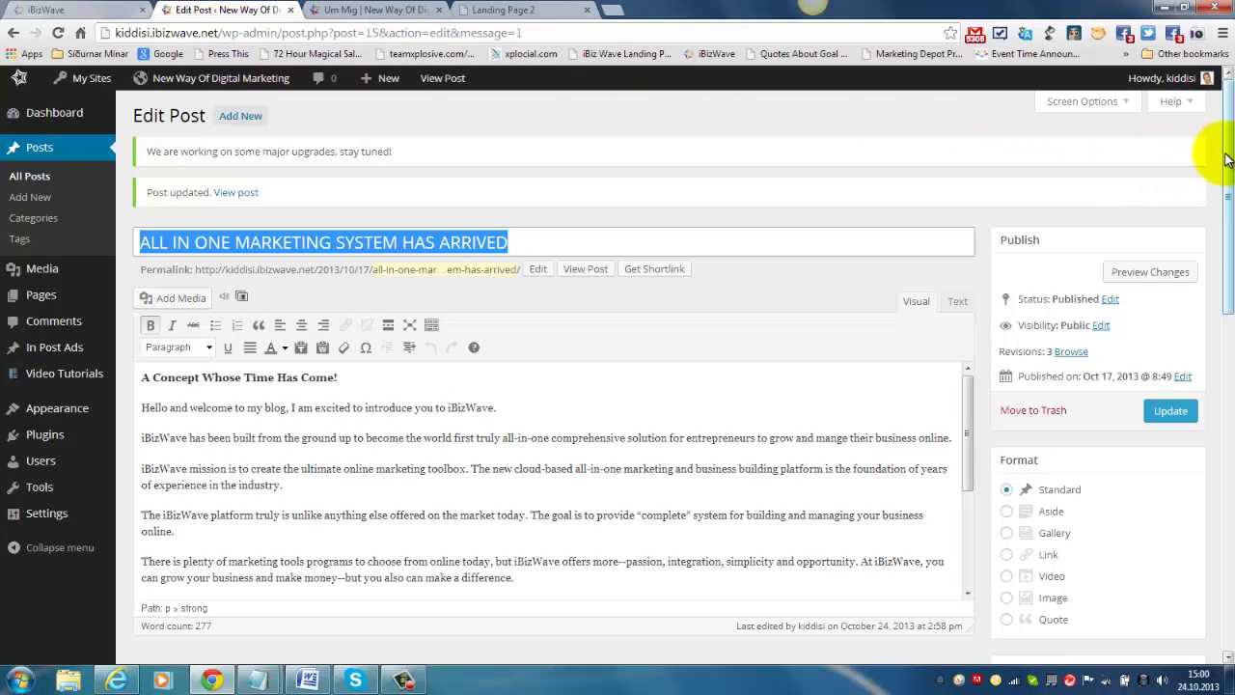
drag(1227, 159, 1226, 214)
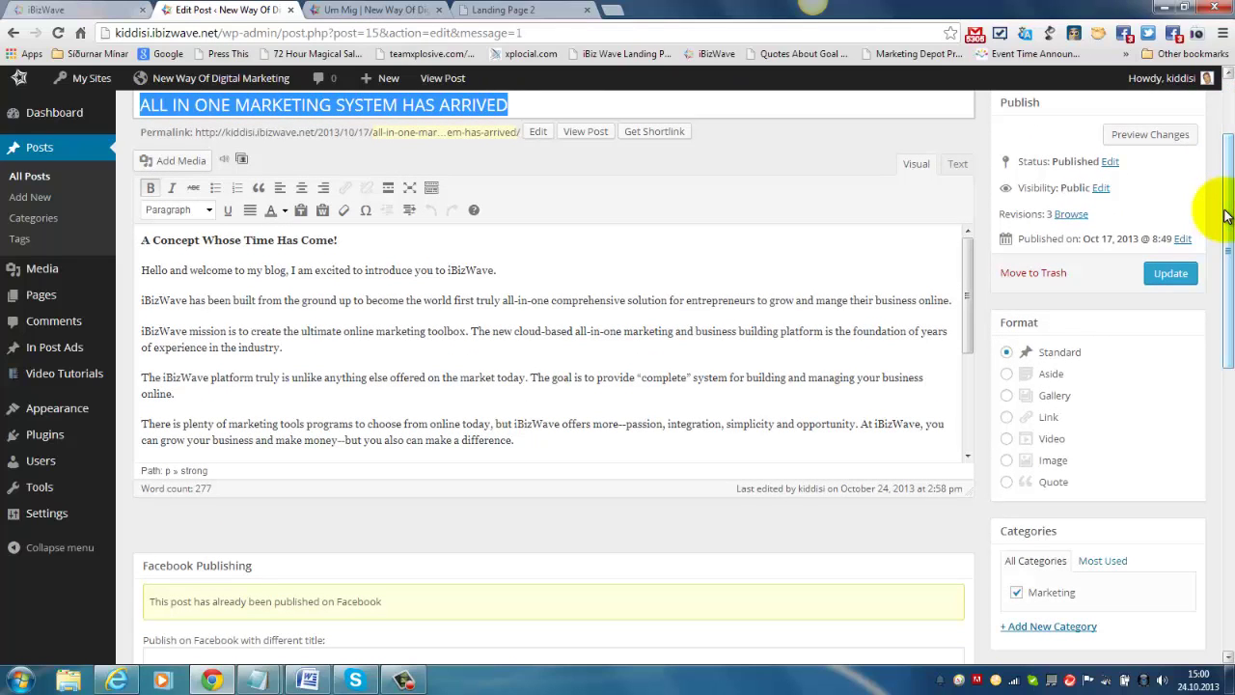
drag(1226, 215, 1229, 130)
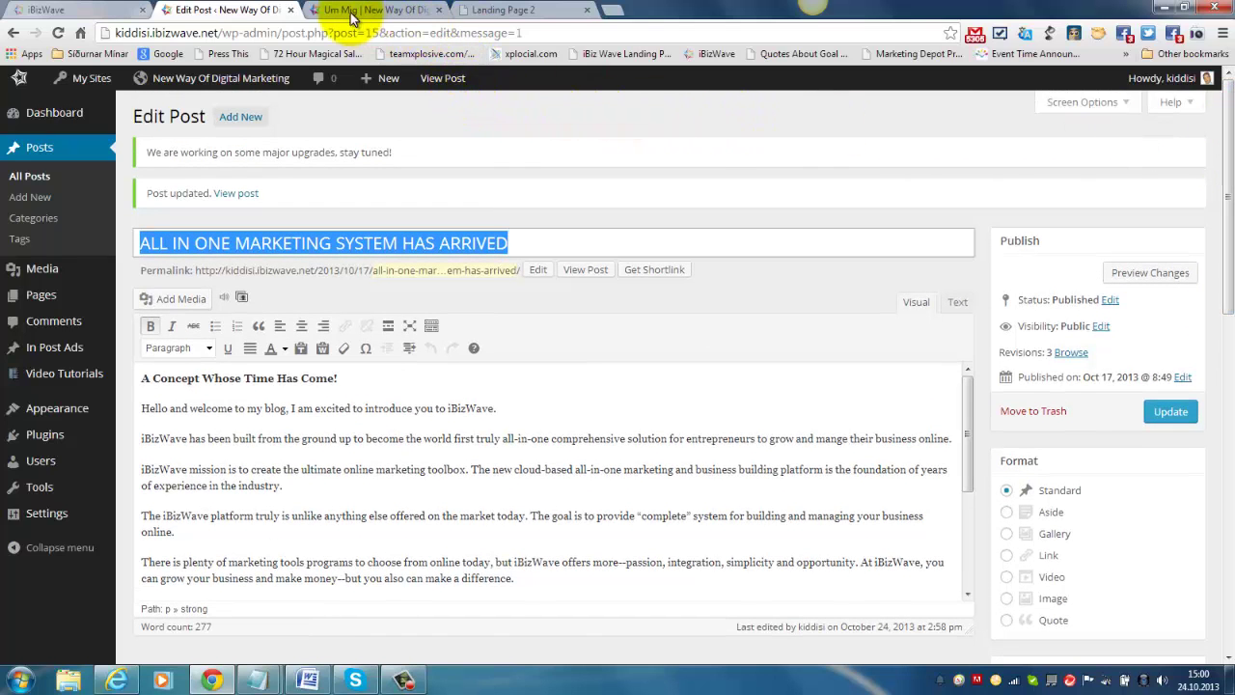
click(357, 12)
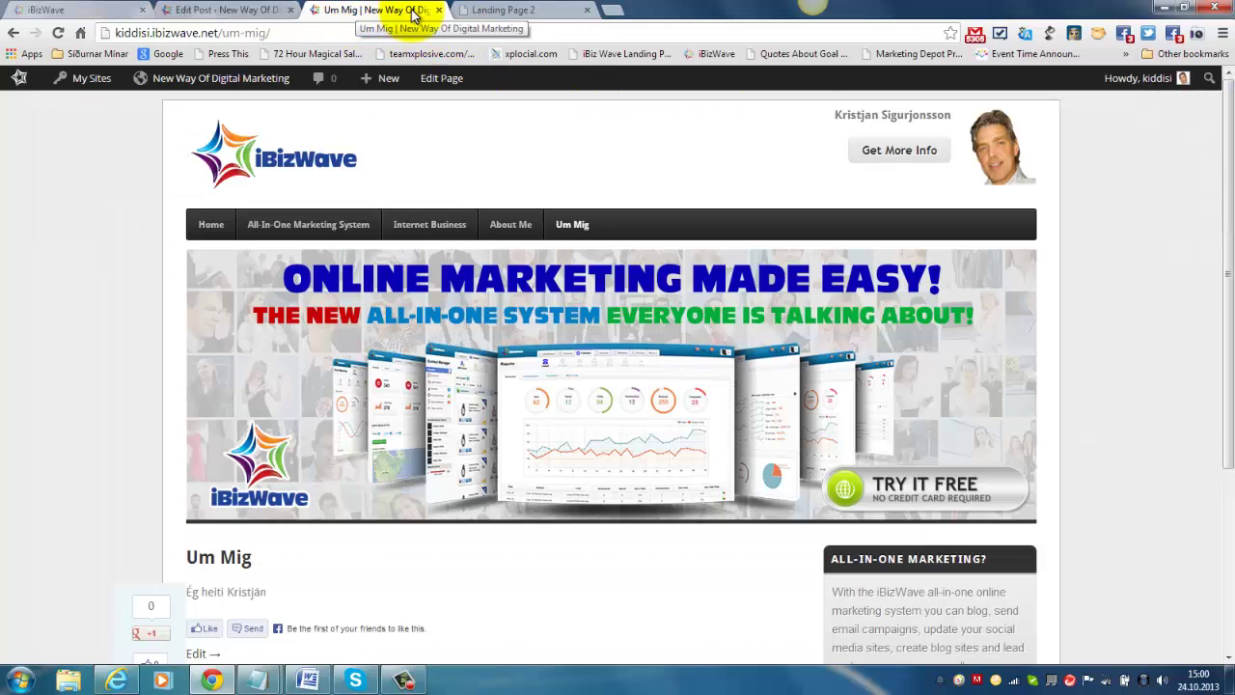
Open the "Um Mig" page for editing and upload the picture 8254744_orig for insertion before the body text.
click(431, 83)
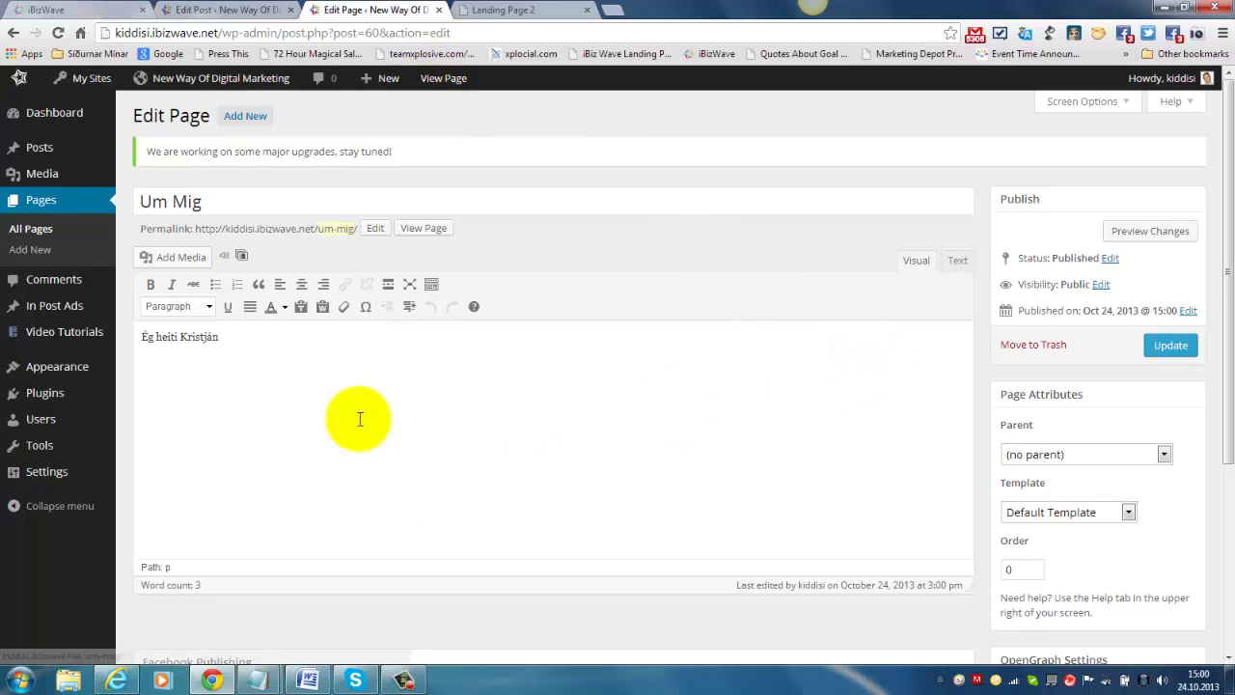
click(141, 338)
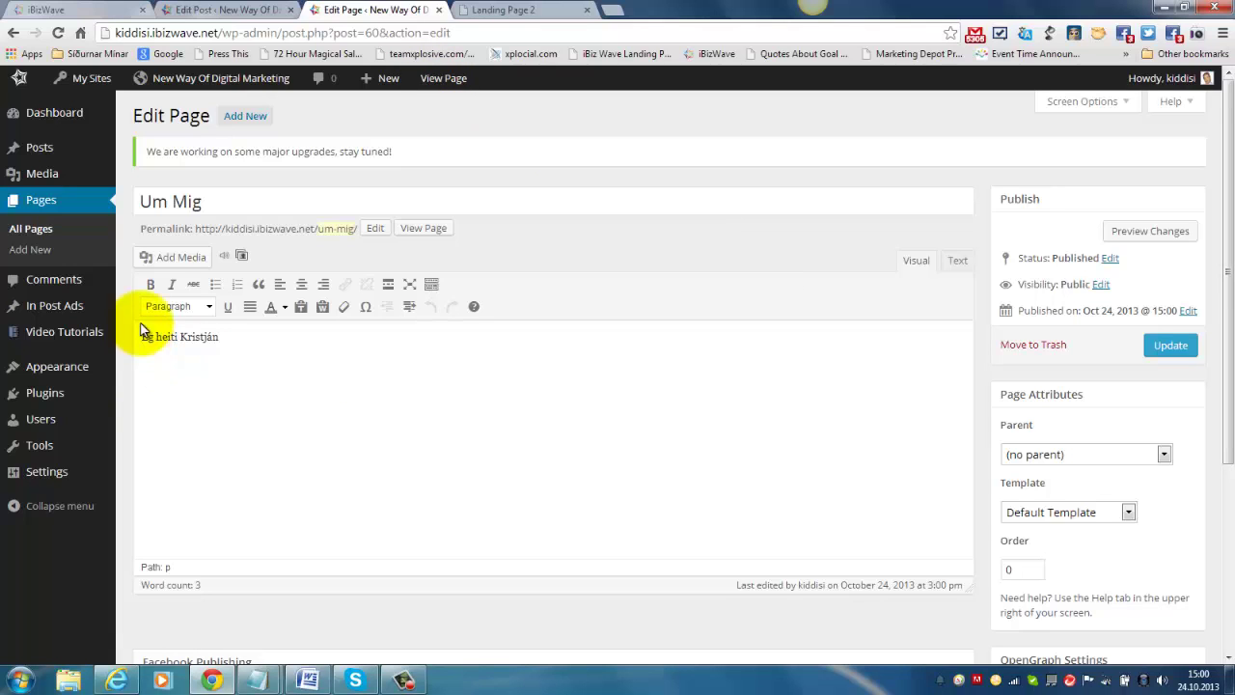
click(167, 258)
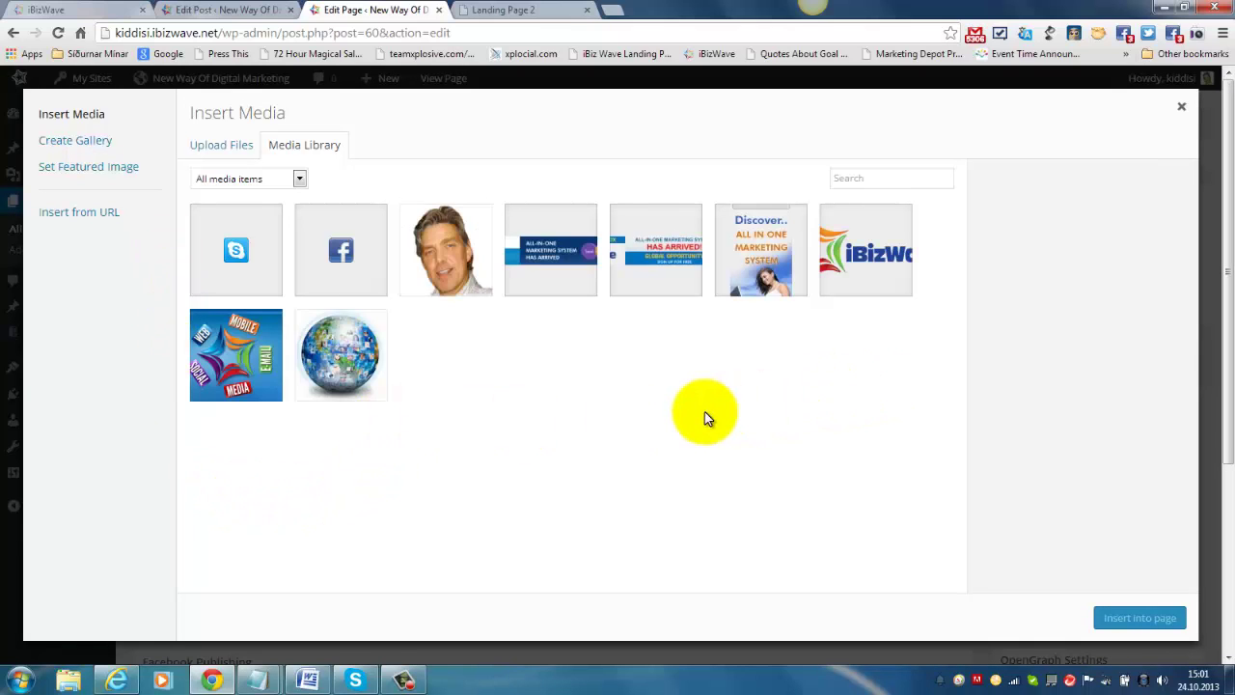
click(215, 150)
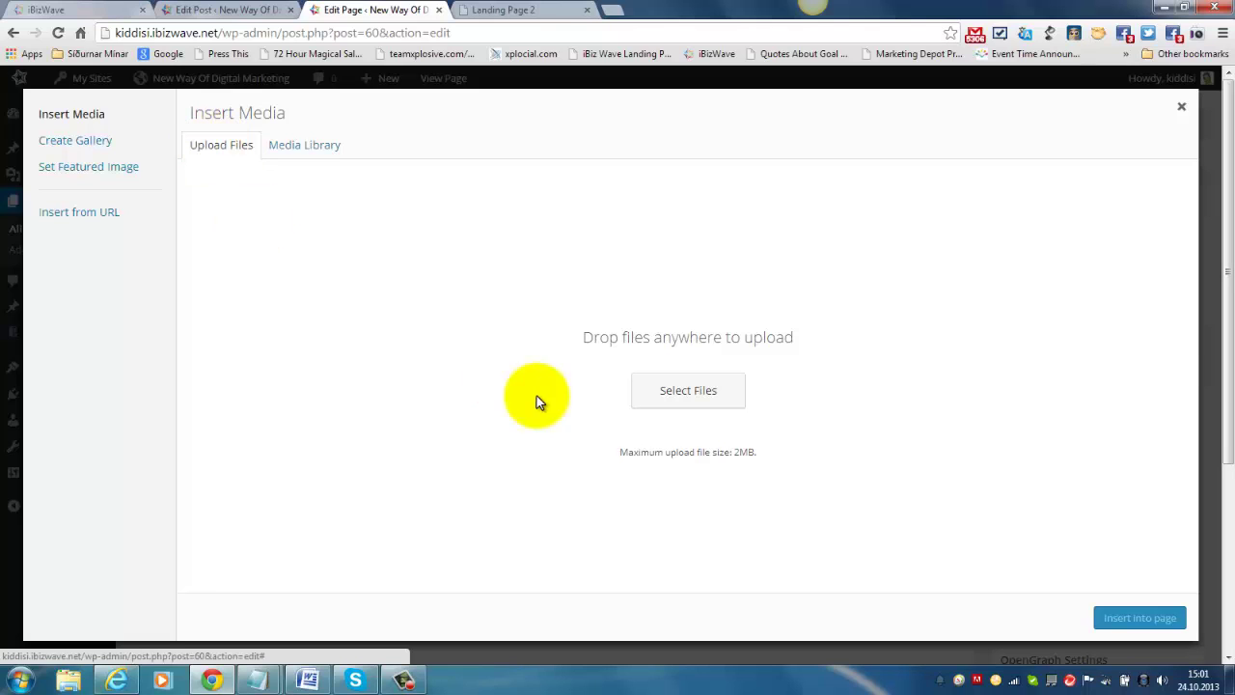
click(676, 396)
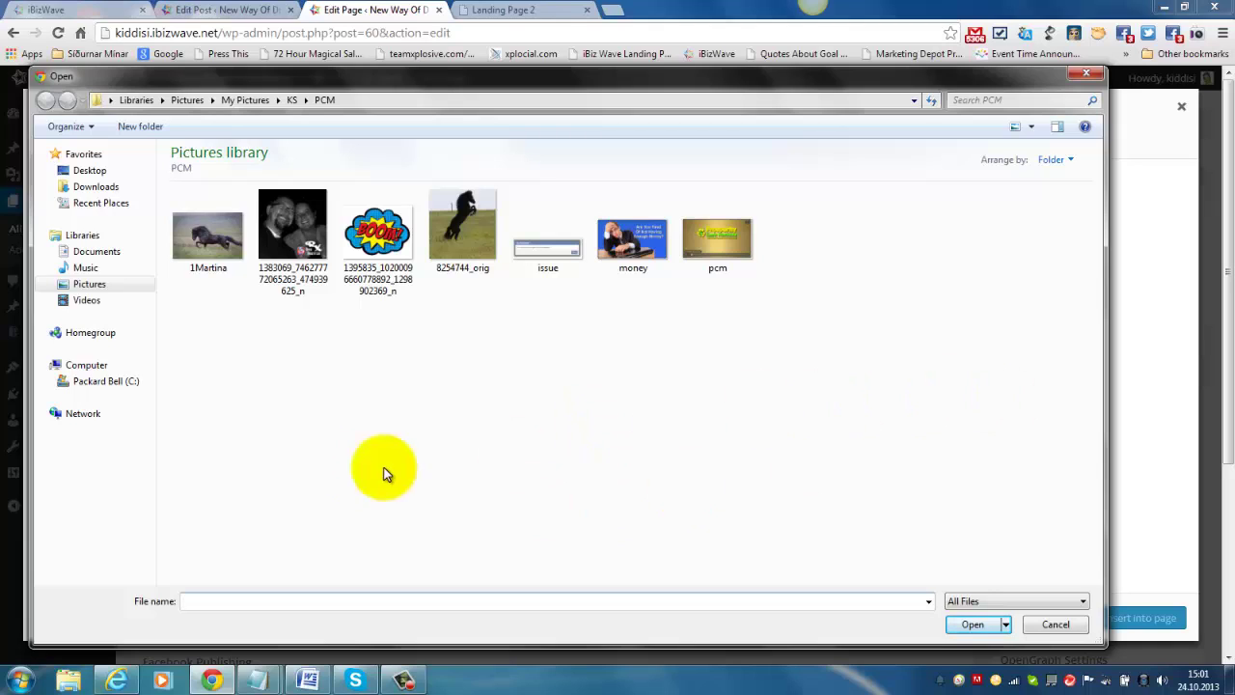
click(452, 221)
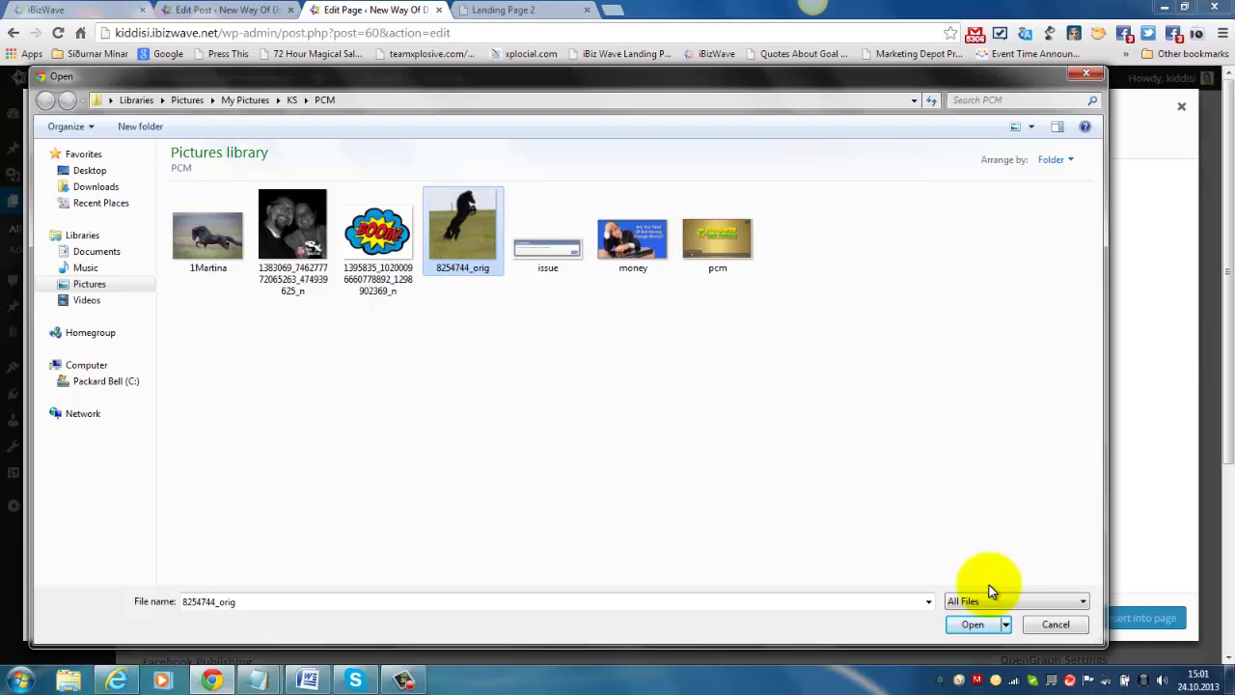
click(973, 625)
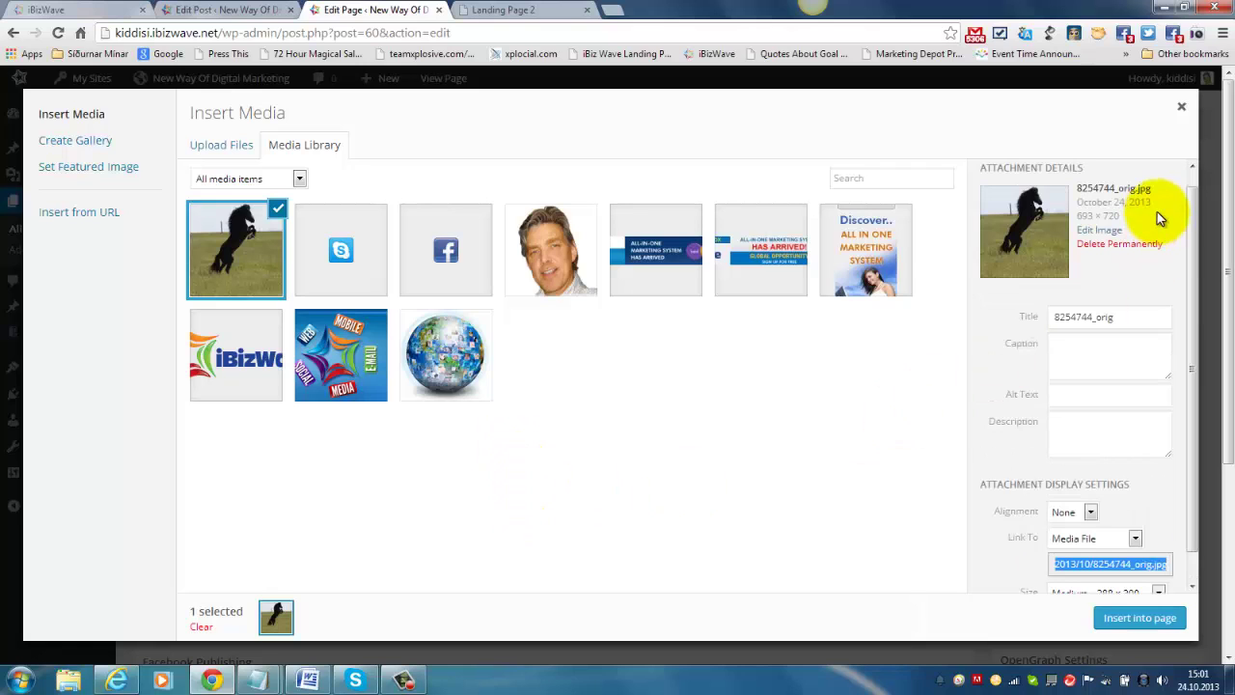
Insert the uploaded horse picture into the page at the Thumbnail size of 150 × 150.
click(1224, 193)
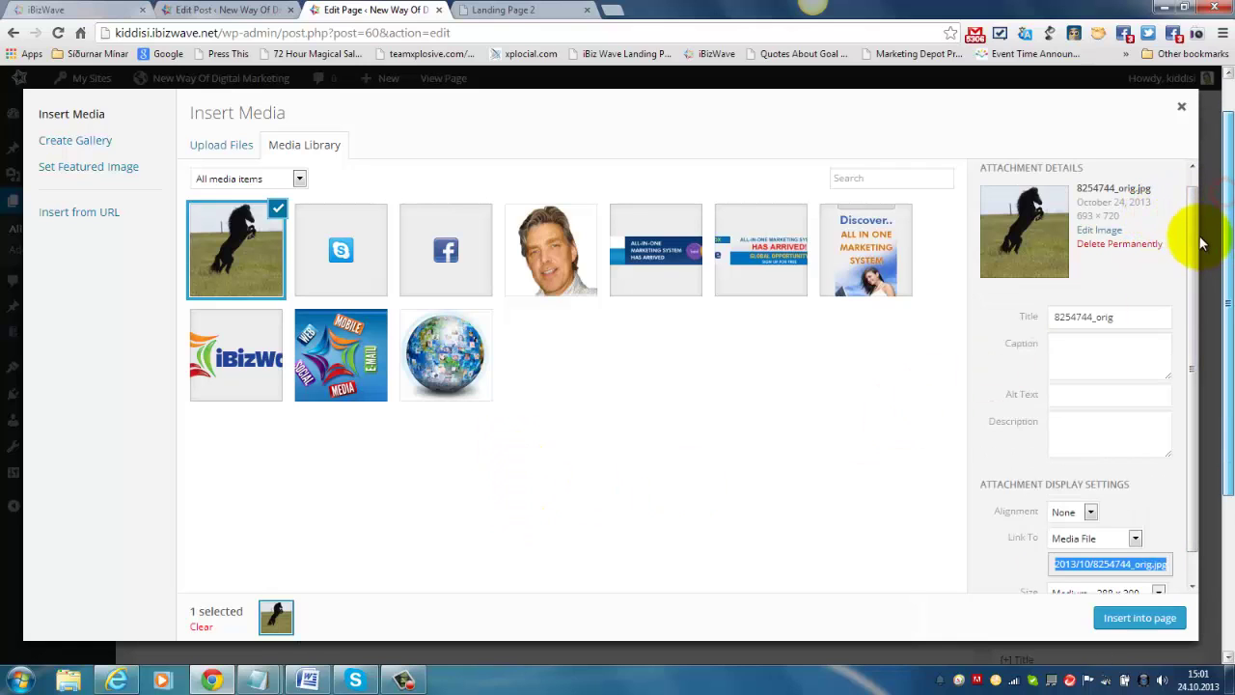
drag(1197, 243, 1197, 320)
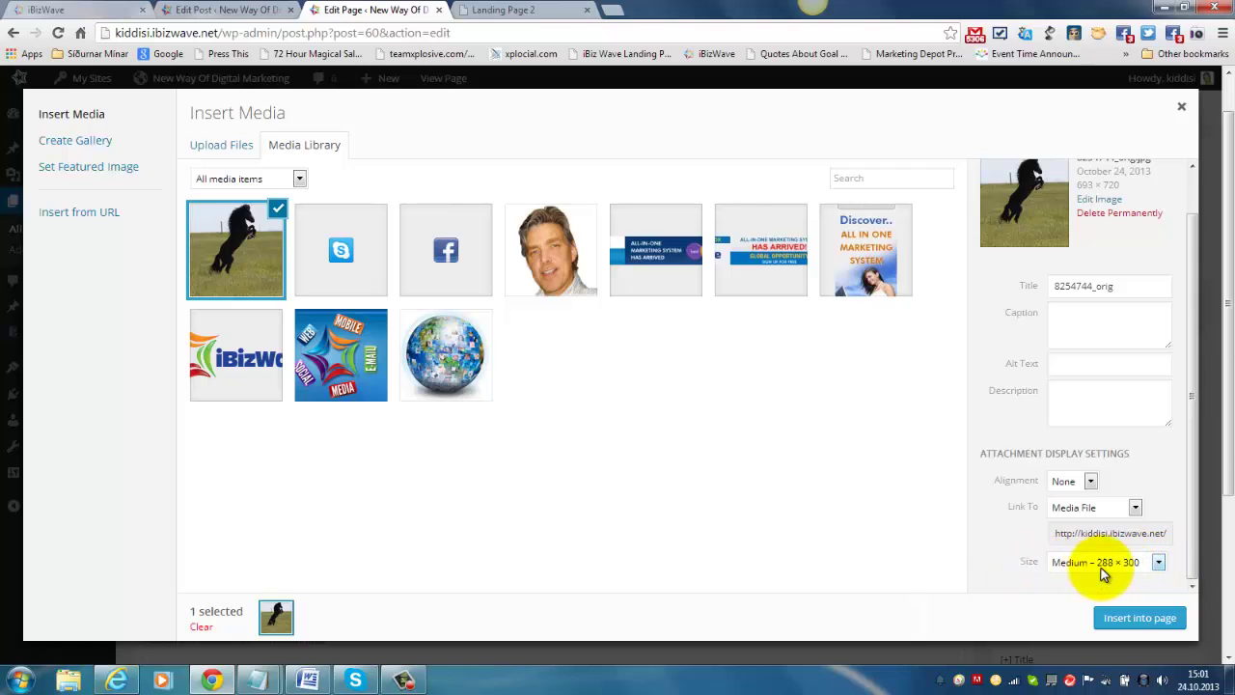
click(1158, 563)
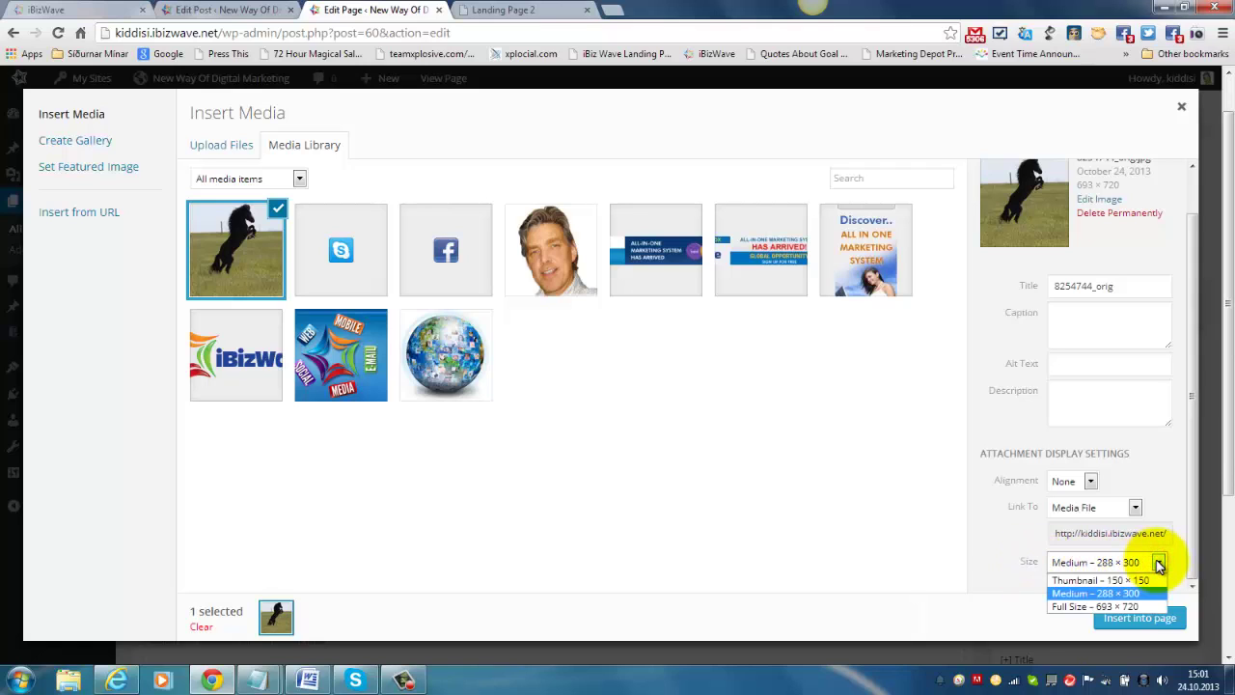
click(1088, 581)
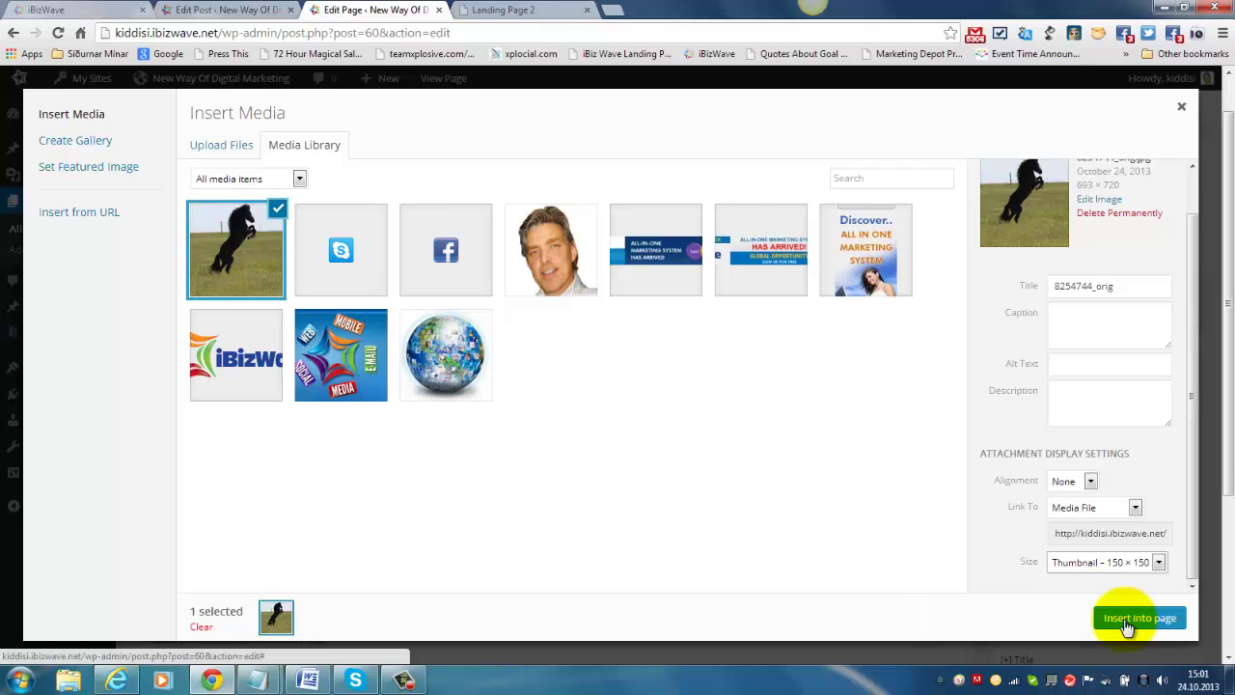
click(1126, 619)
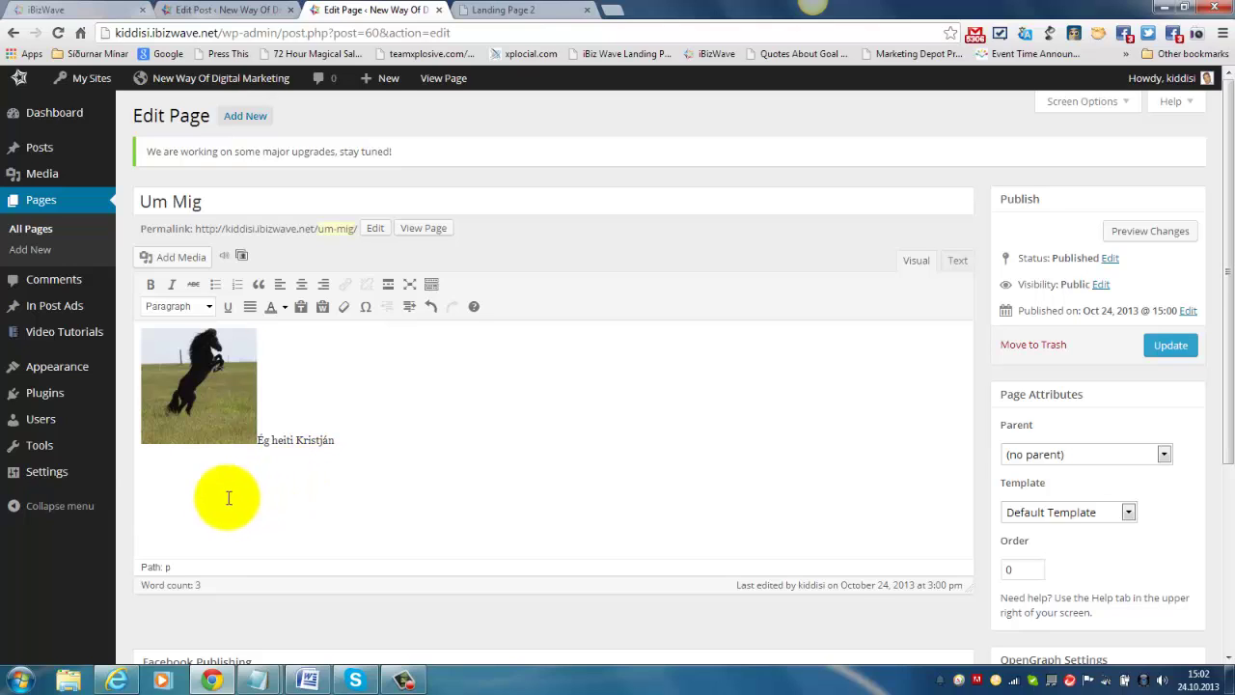
Open the inserted horse picture's settings and set its alignment to Left.
click(195, 398)
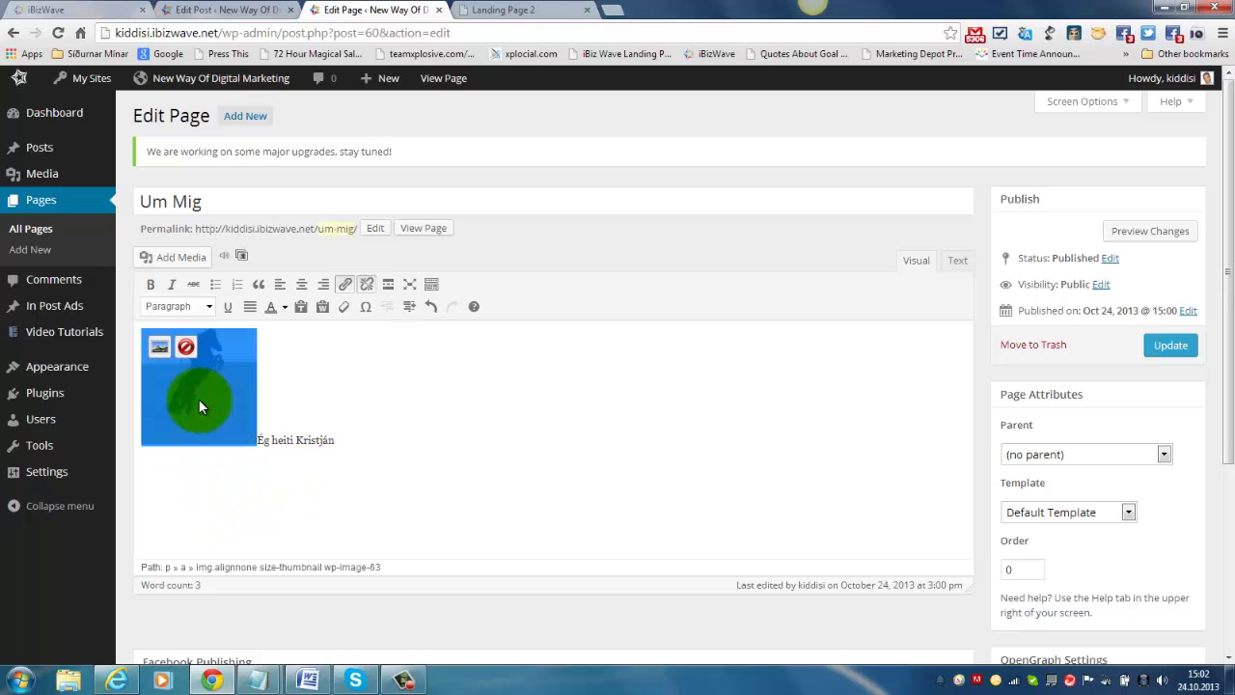
click(157, 347)
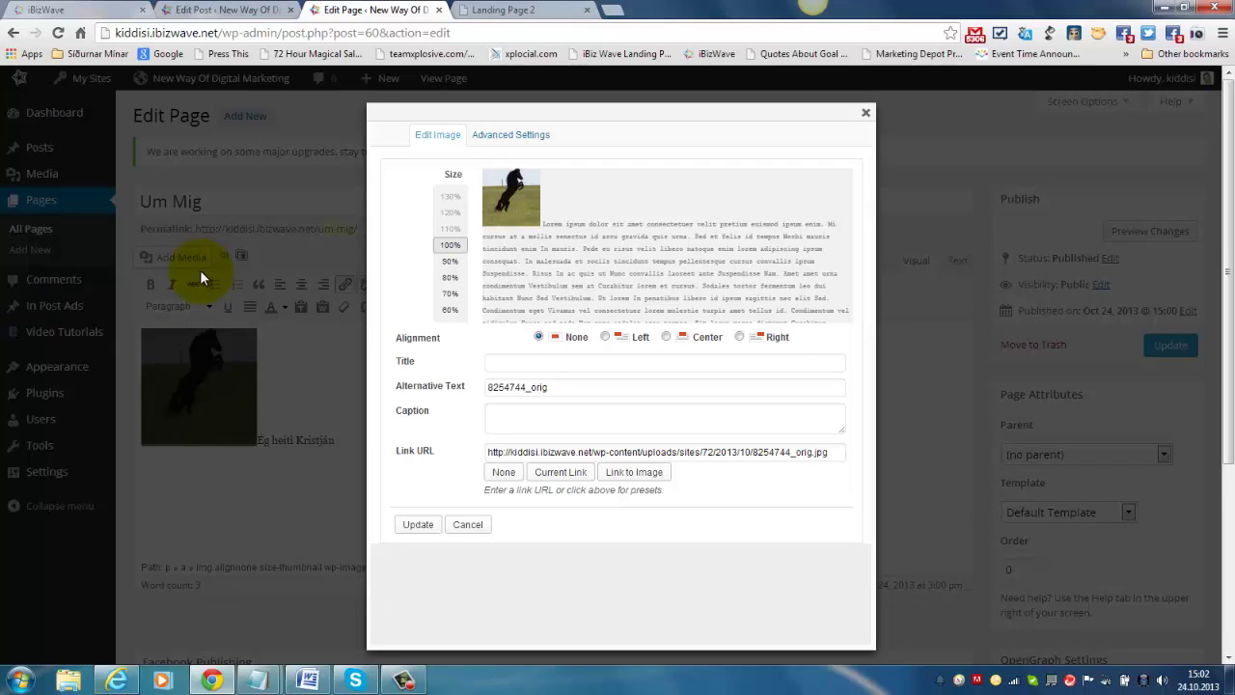
click(605, 336)
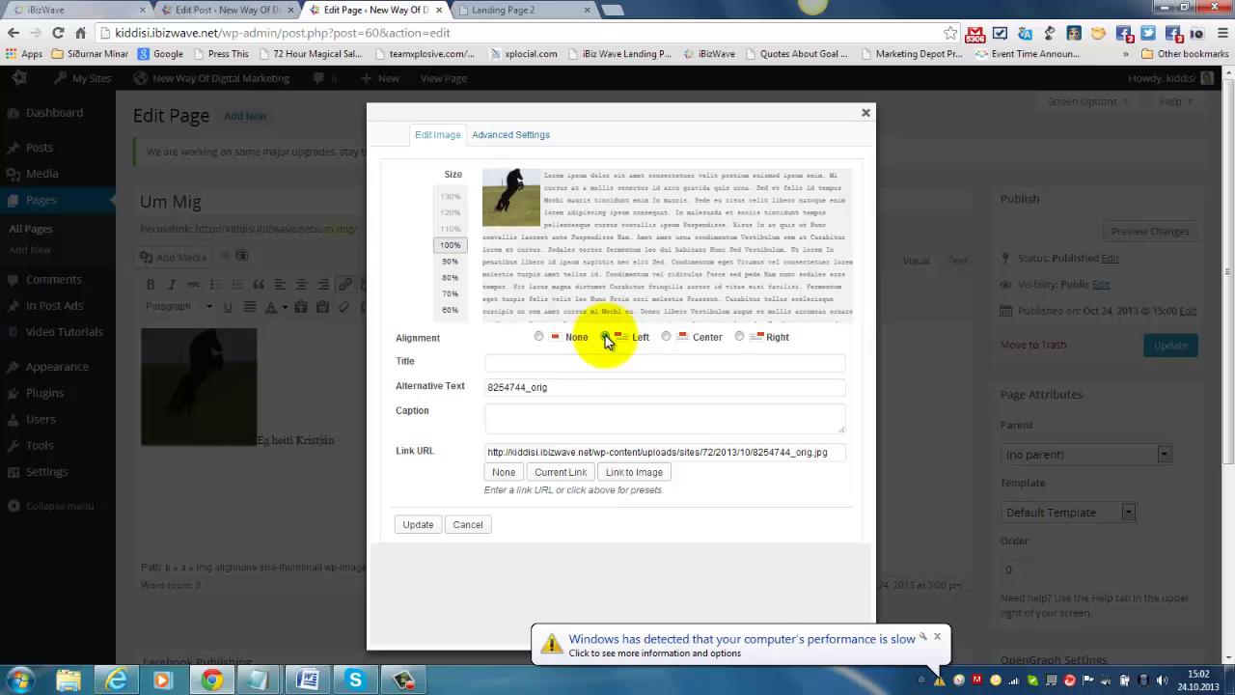
Set the picture's vertical and horizontal space to 4 each in the advanced settings and apply the image changes.
click(503, 142)
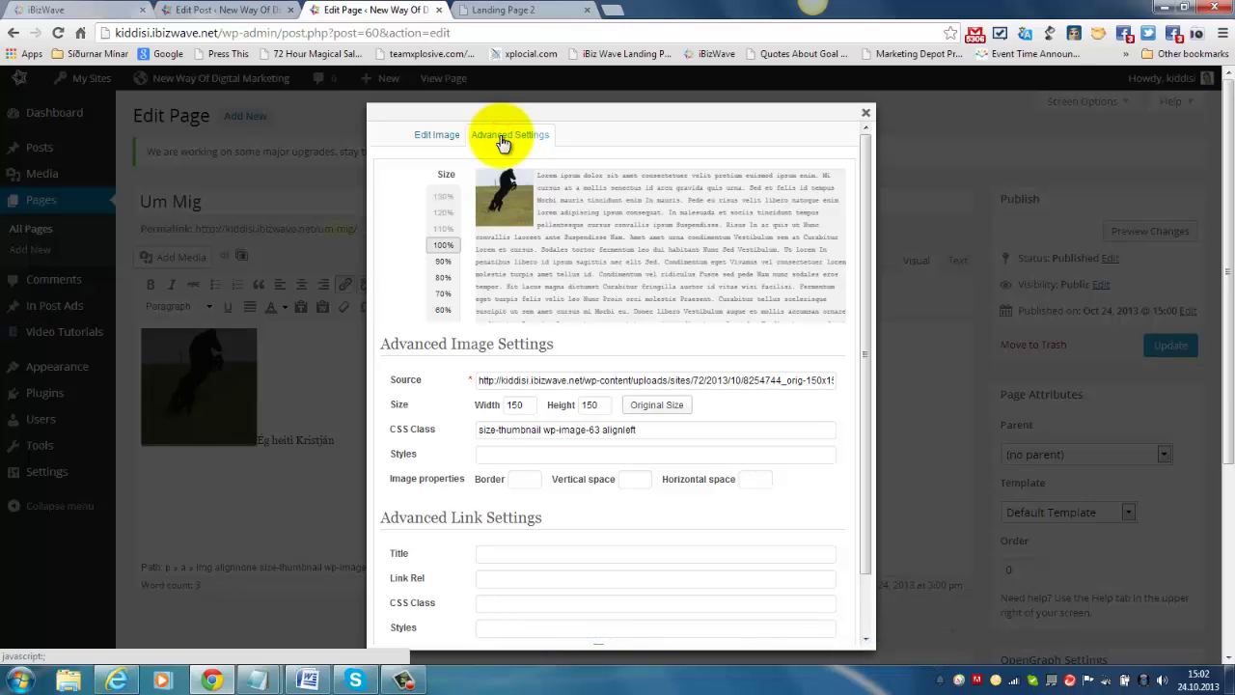
click(641, 479)
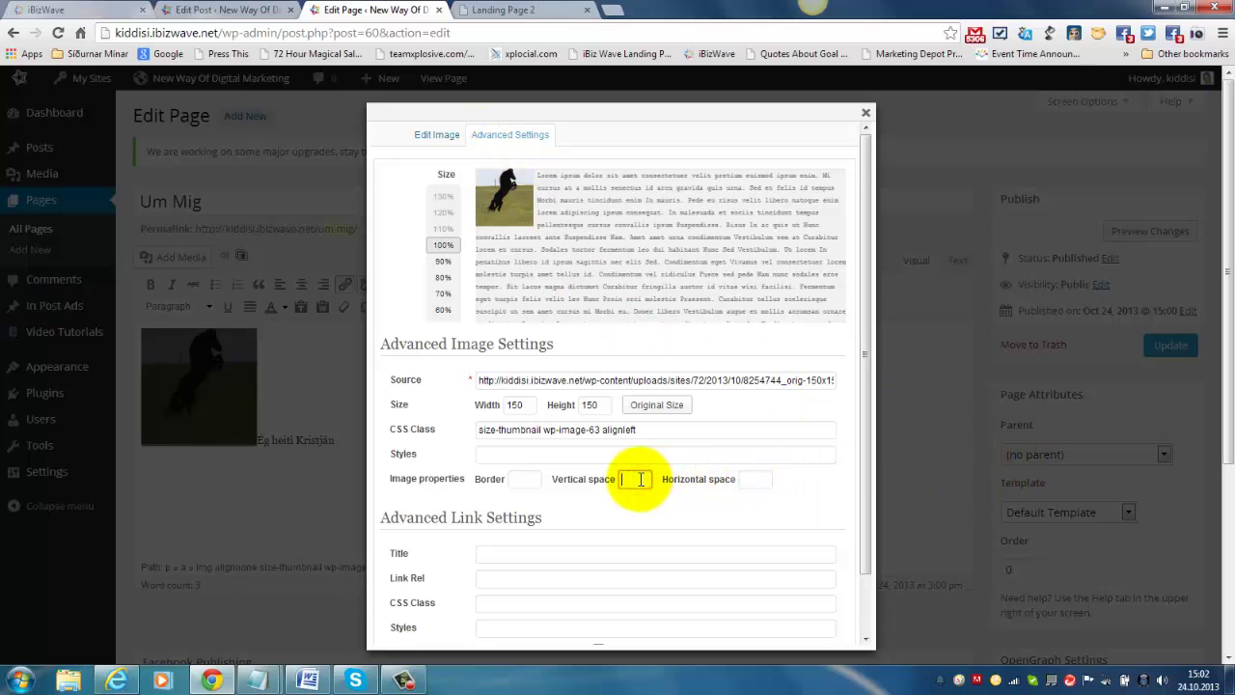
text(4)
click(751, 480)
text(4)
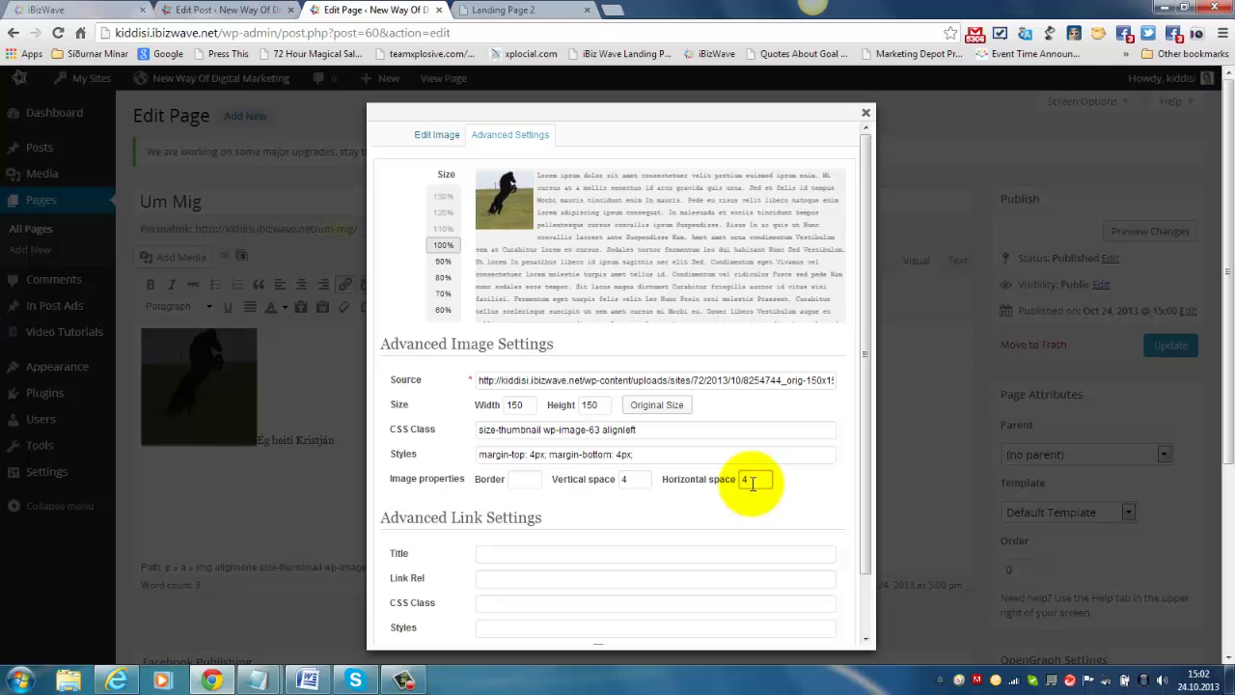
drag(864, 415, 860, 545)
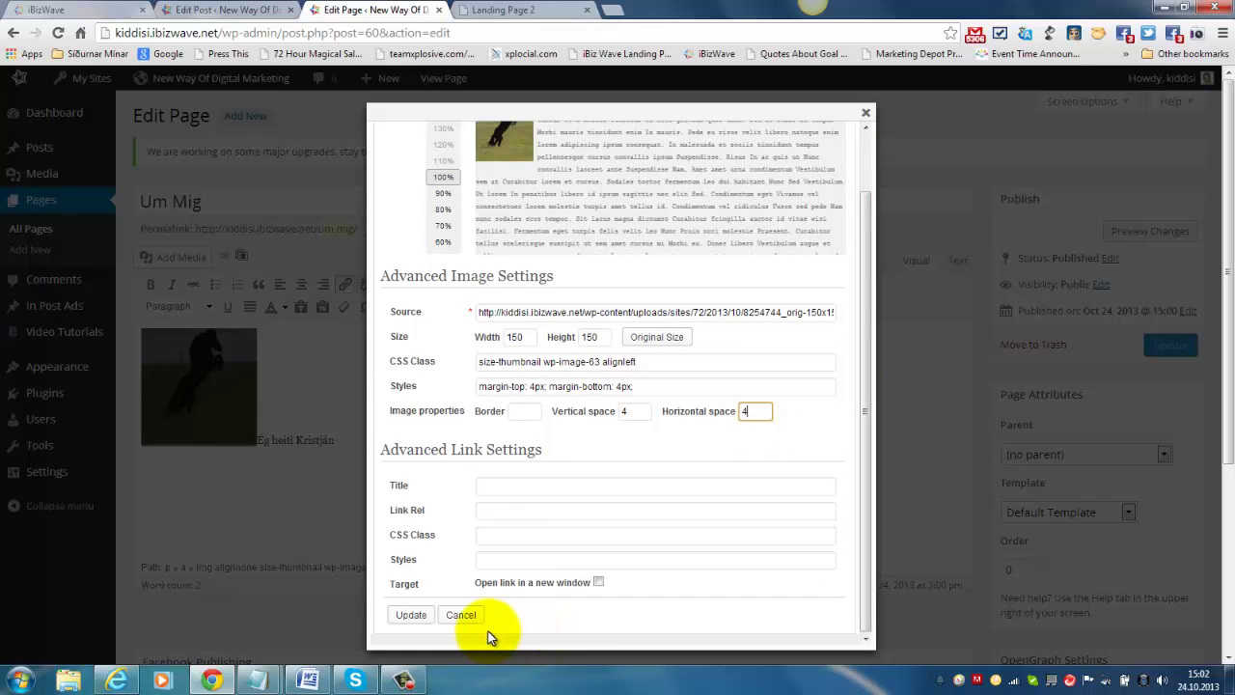
click(409, 616)
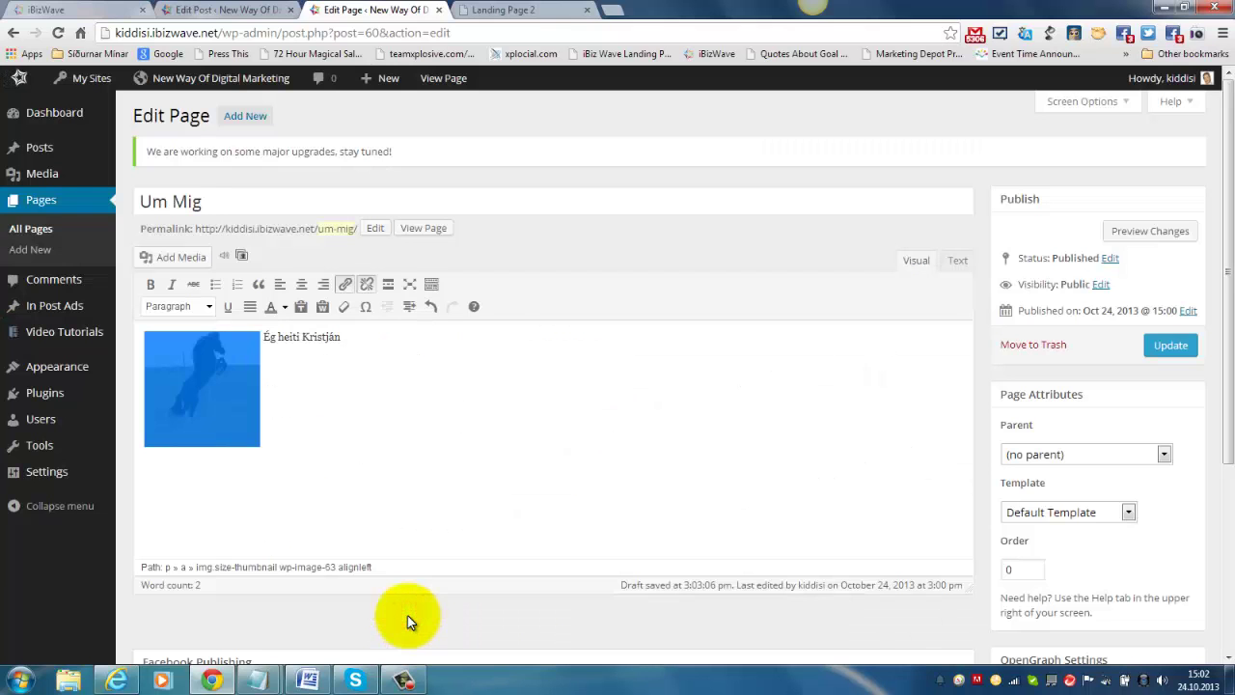
Deselect the picture, and dismiss the Windows color scheme dialog and the slow-performance notification without changing the scheme.
click(367, 439)
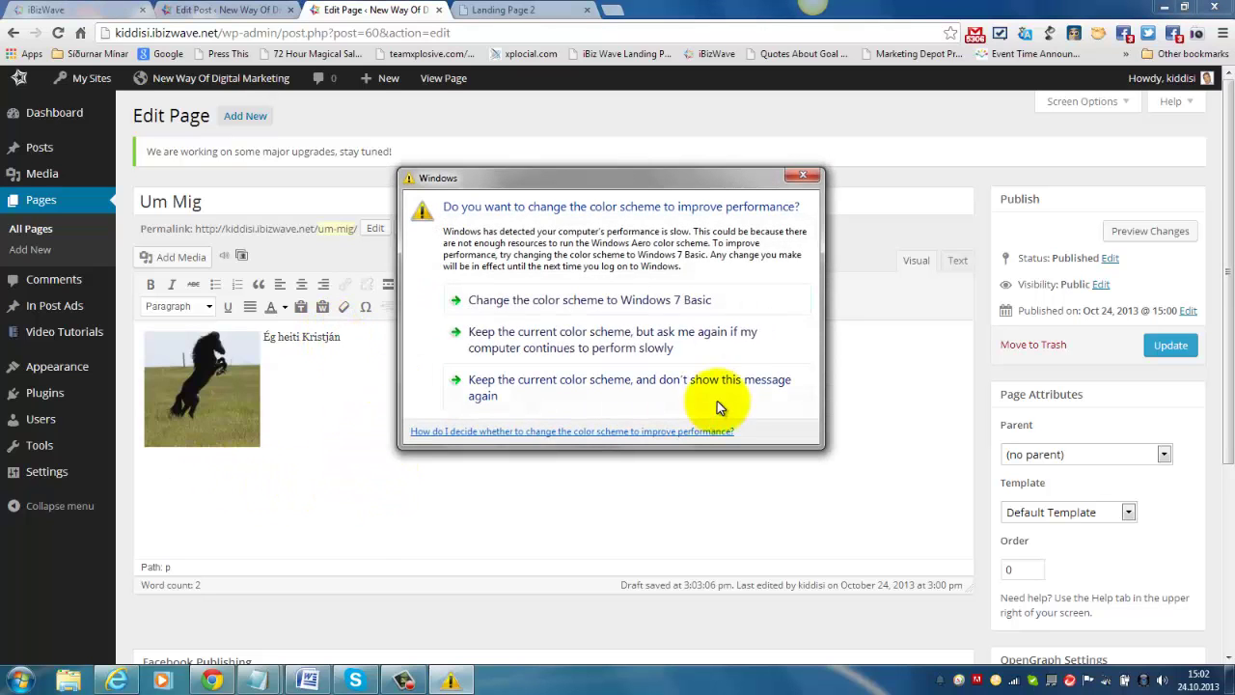
click(800, 174)
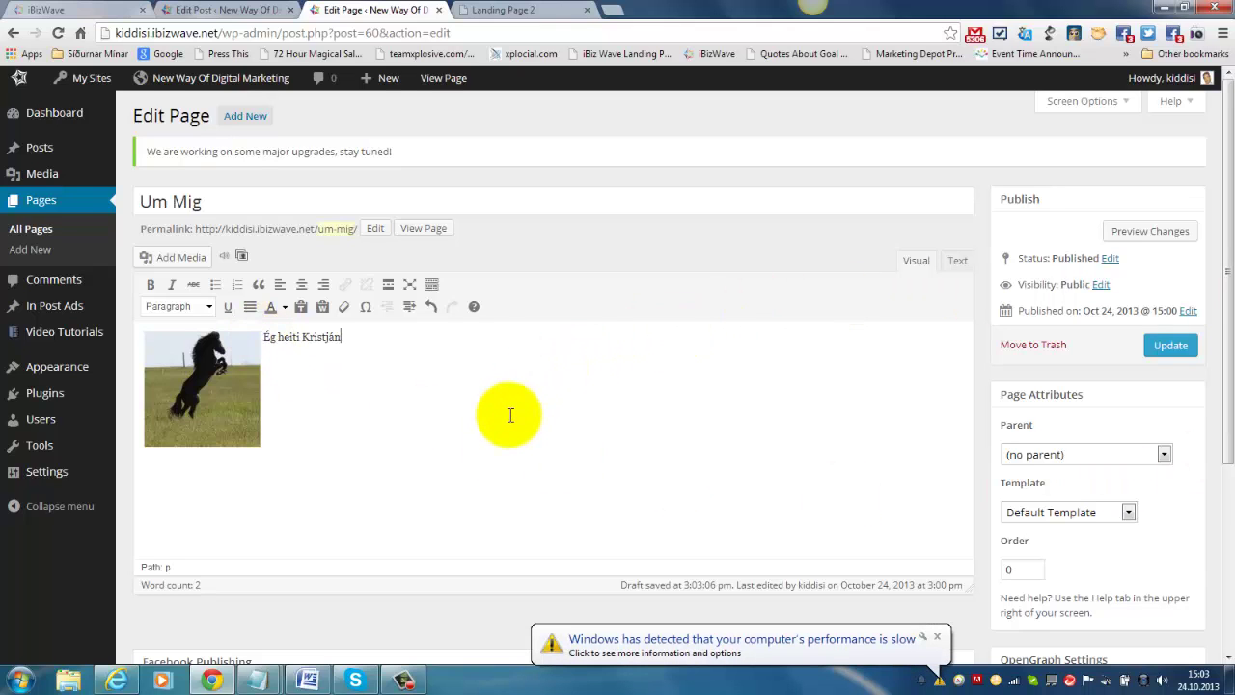
click(936, 637)
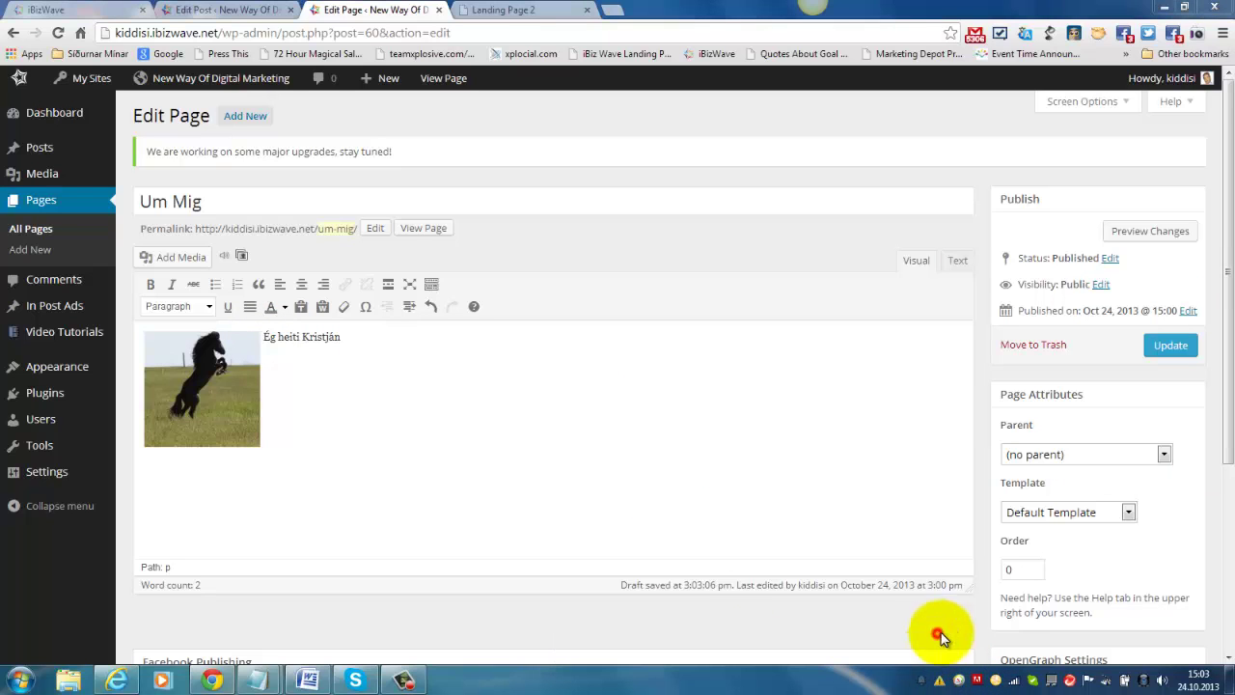